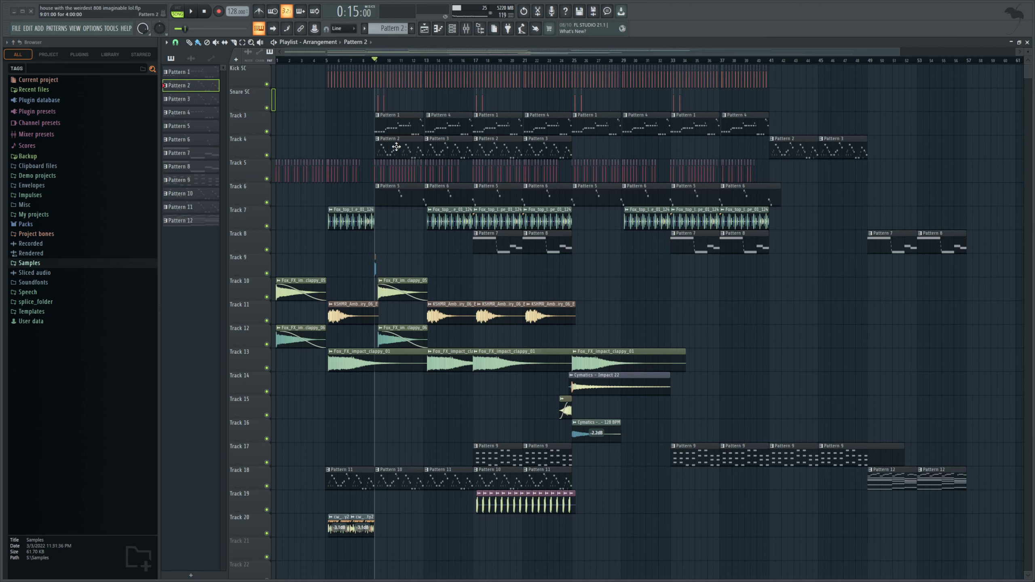
# Open the Pattern 2 clip on Track 4 in the piano roll, listen to its melody, and return to the playlist.
pyautogui.doubleClick(396, 147)
pyautogui.moveTo(944, 55); pyautogui.dragTo(746, 113)
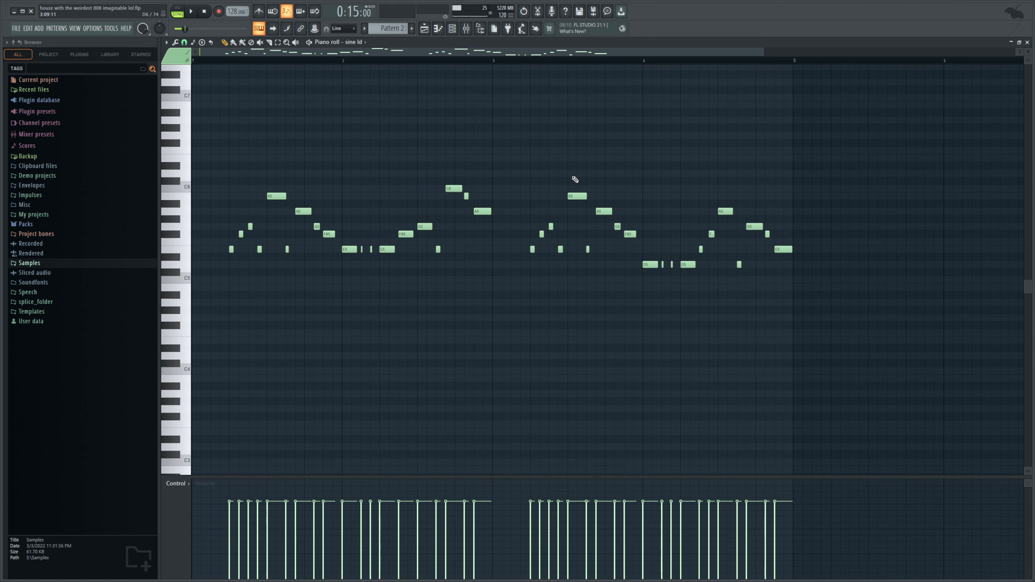
pyautogui.press('space')
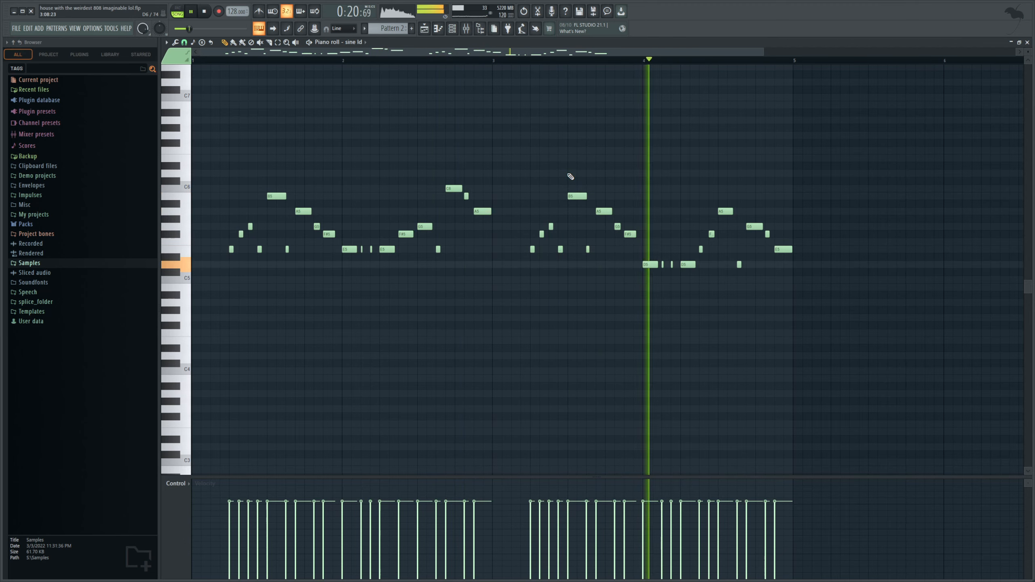
pyautogui.click(424, 28)
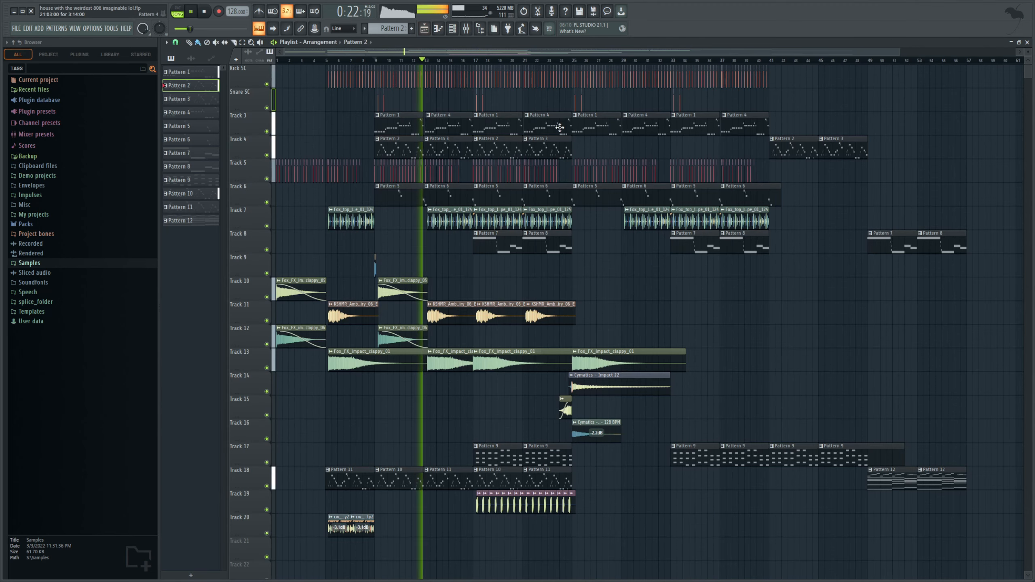
# Open the Pattern 3 clip on Track 4 in the piano roll, listen to it, and examine its notes across all four bars.
pyautogui.doubleClick(442, 149)
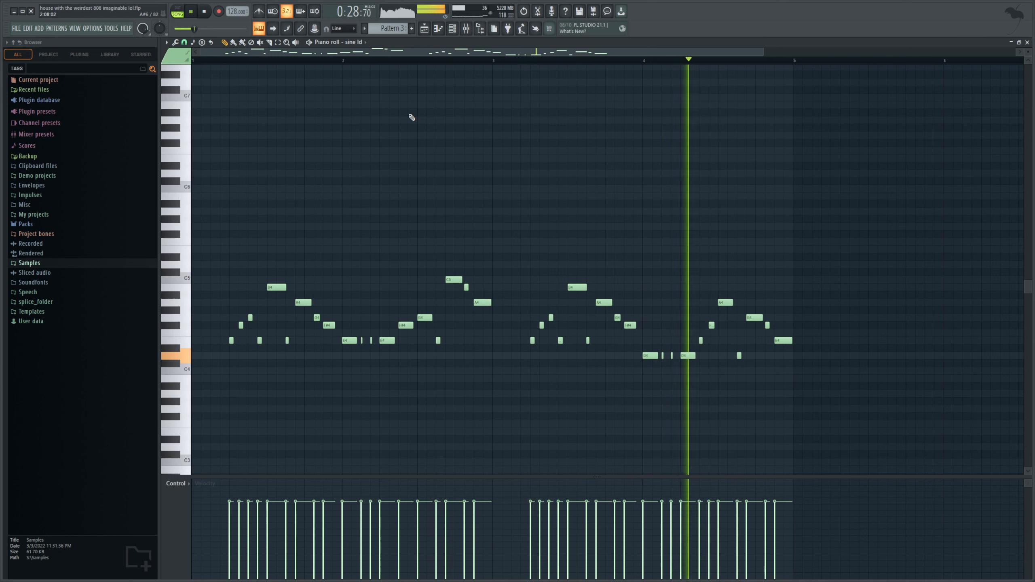
pyautogui.press('space')
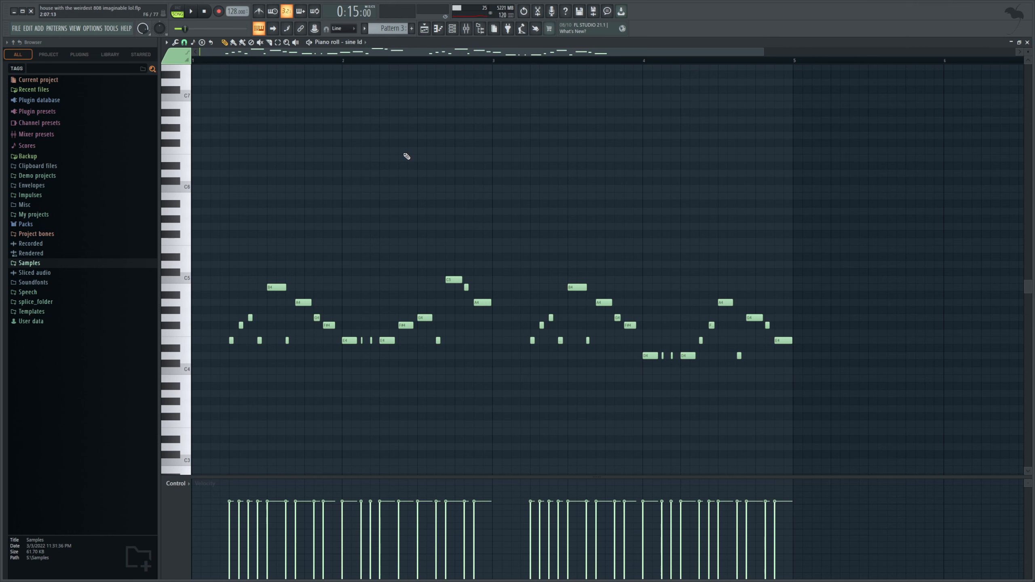
pyautogui.scroll(-2, 407, 156)
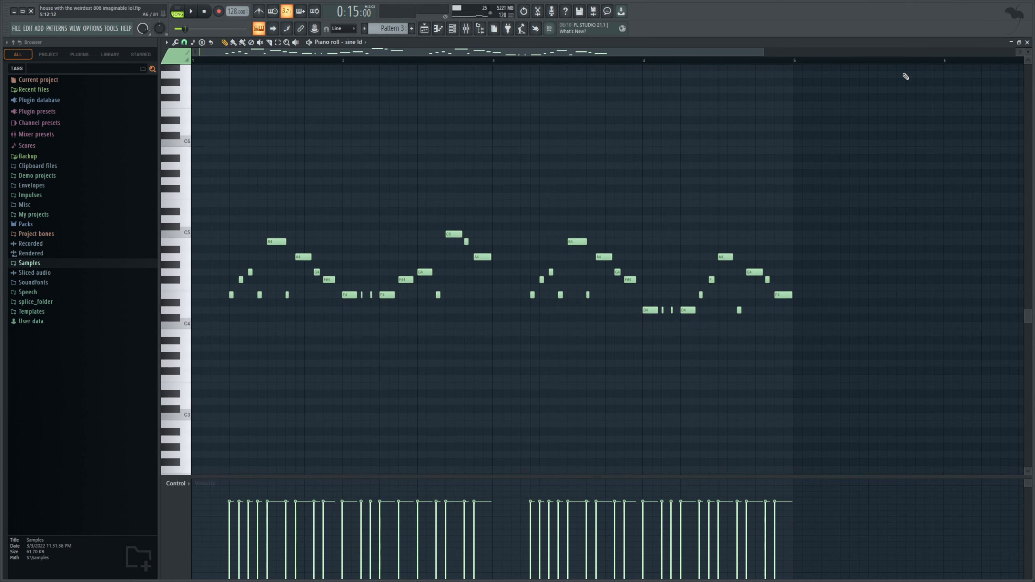
pyautogui.moveTo(770, 49); pyautogui.dragTo(513, 67)
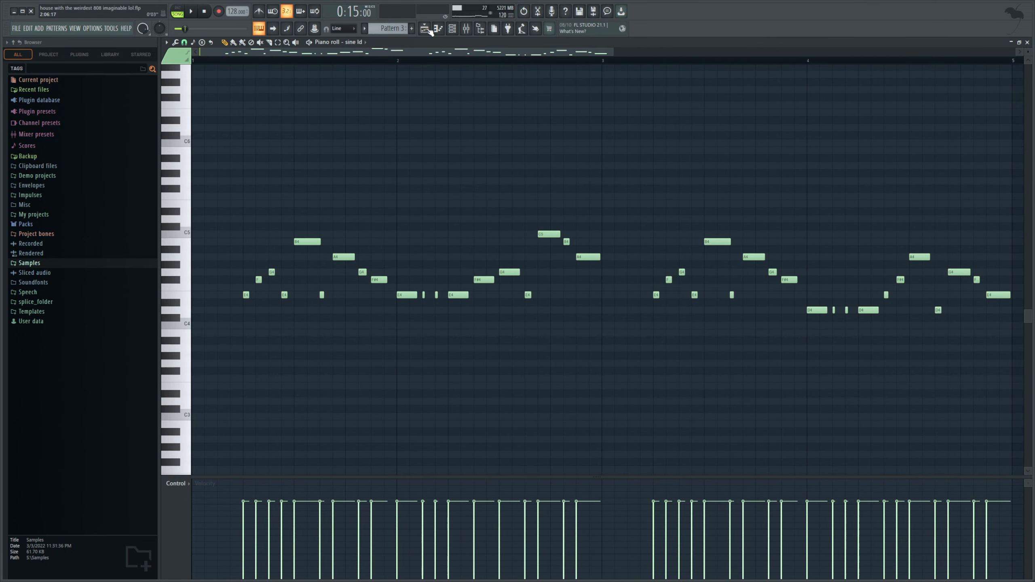
# Reopen Pattern 2 in the piano roll and highlight beat three of bar 1 to examine its note timing, clearing the selection when done.
pyautogui.click(424, 29)
pyautogui.doubleClick(487, 66)
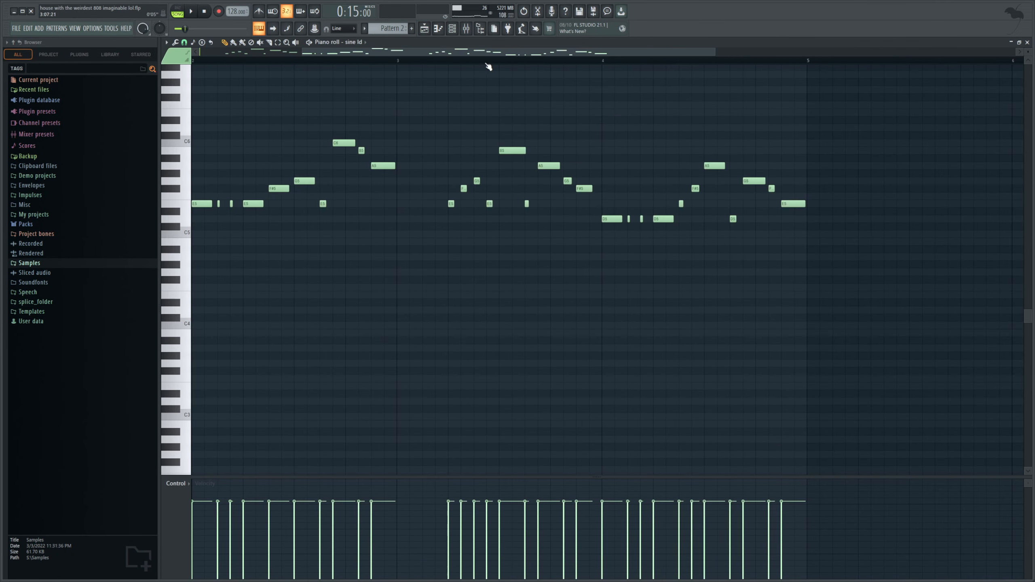
pyautogui.moveTo(485, 63); pyautogui.dragTo(357, 111)
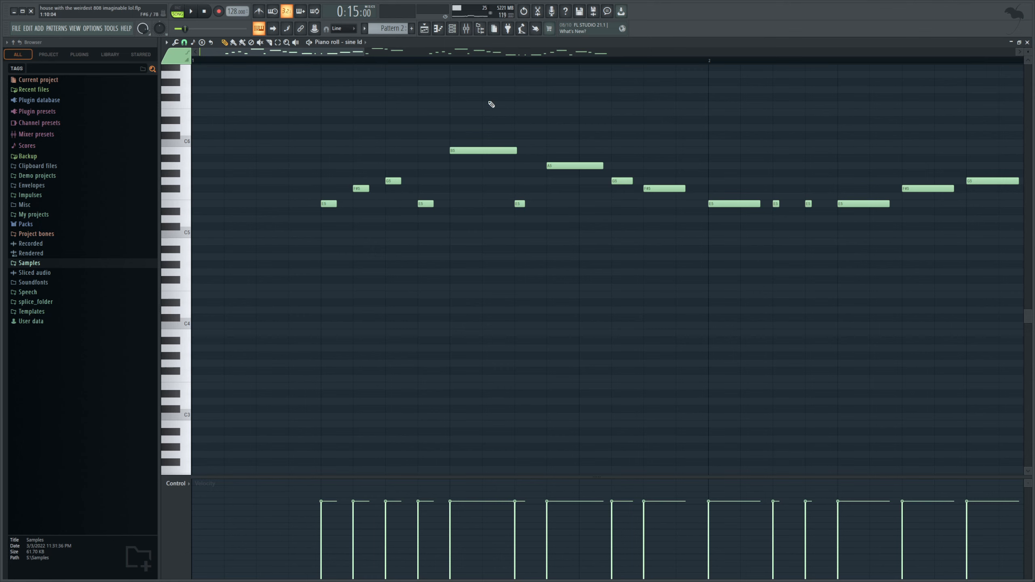
pyautogui.moveTo(462, 72); pyautogui.dragTo(578, 102)
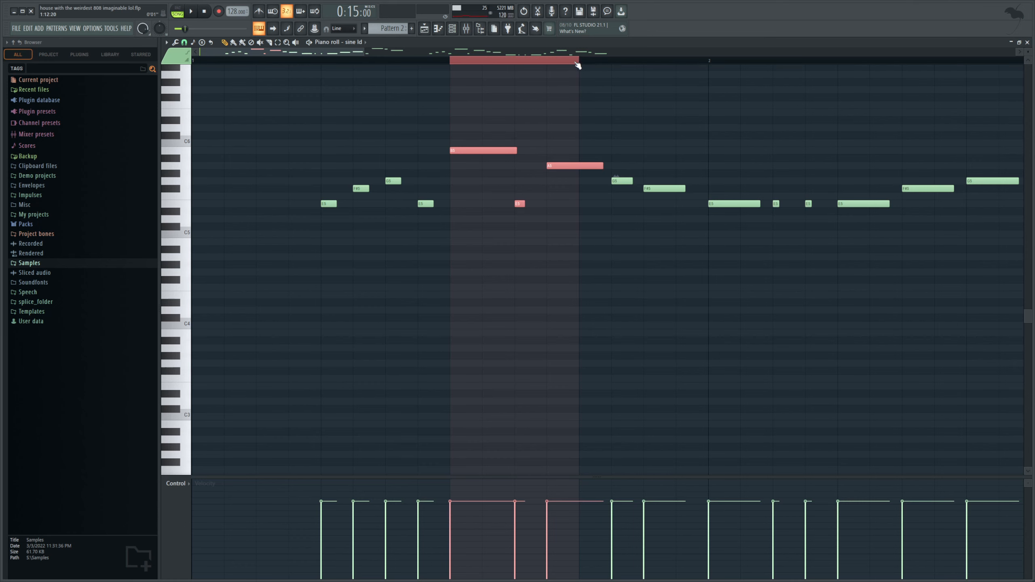
pyautogui.click(578, 65)
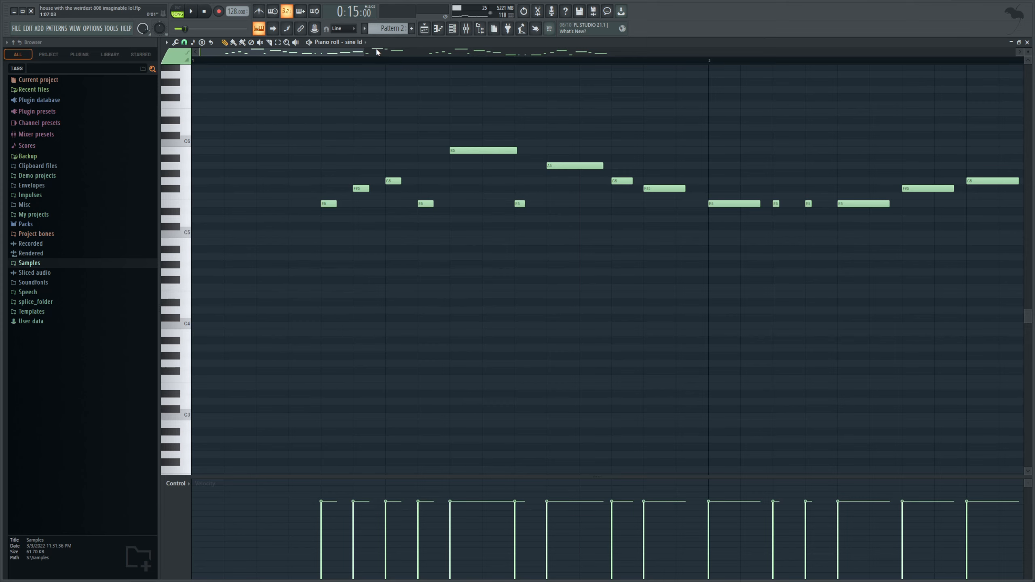
# Try extending all Pattern 2 notes to legato lengths and listen to the melody.
pyautogui.moveTo(363, 54); pyautogui.dragTo(636, 128)
pyautogui.hotkey('ctrl', 'a')
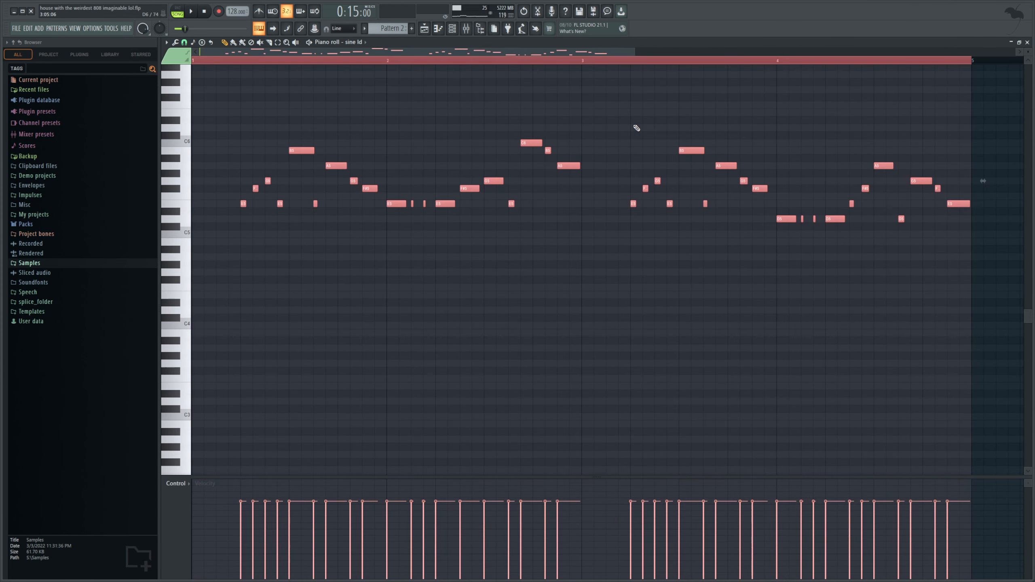
pyautogui.hotkey('ctrl', 'l')
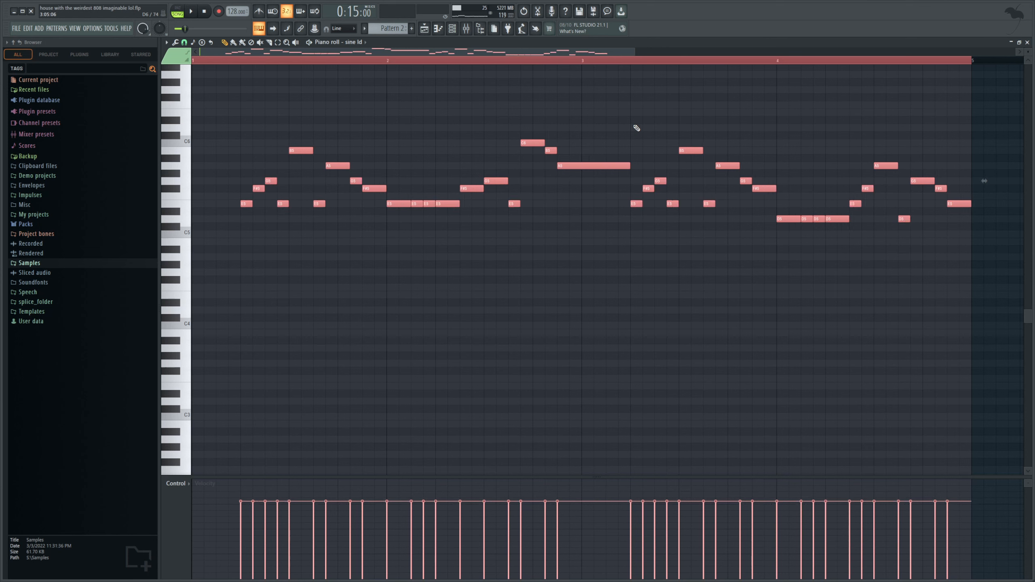
pyautogui.click(424, 30)
pyautogui.press('space')
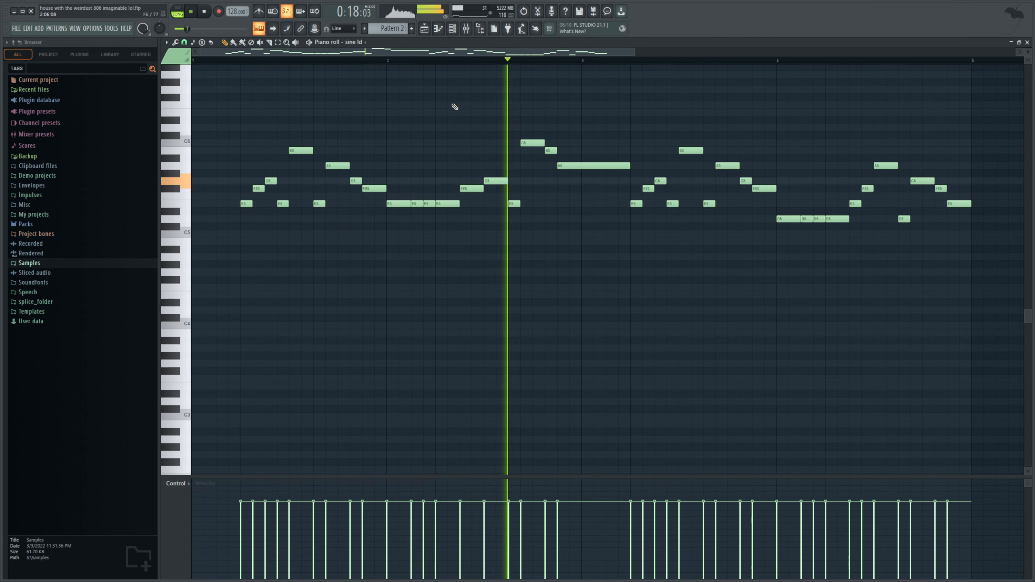
pyautogui.press('space')
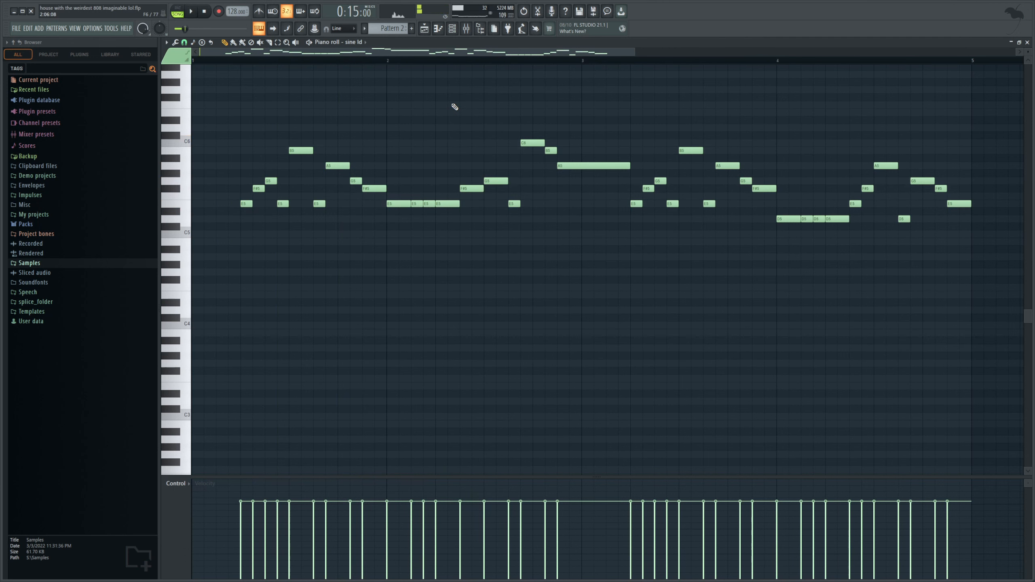
# Compare playback of Pattern 2 with its original note lengths and its legato version, and restore the original lengths.
pyautogui.press('space')
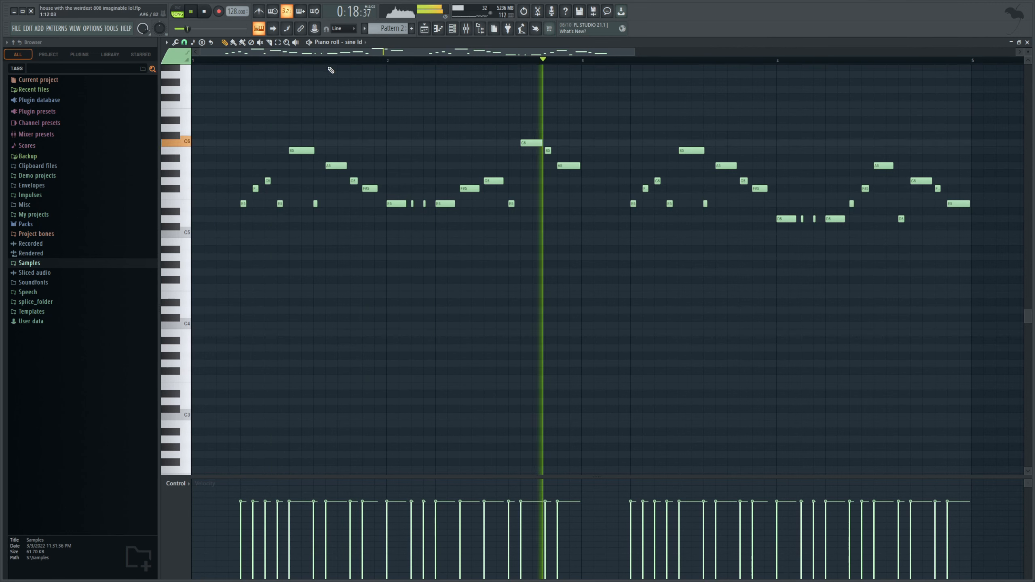
pyautogui.press('space')
pyautogui.hotkey('ctrl', 'z')
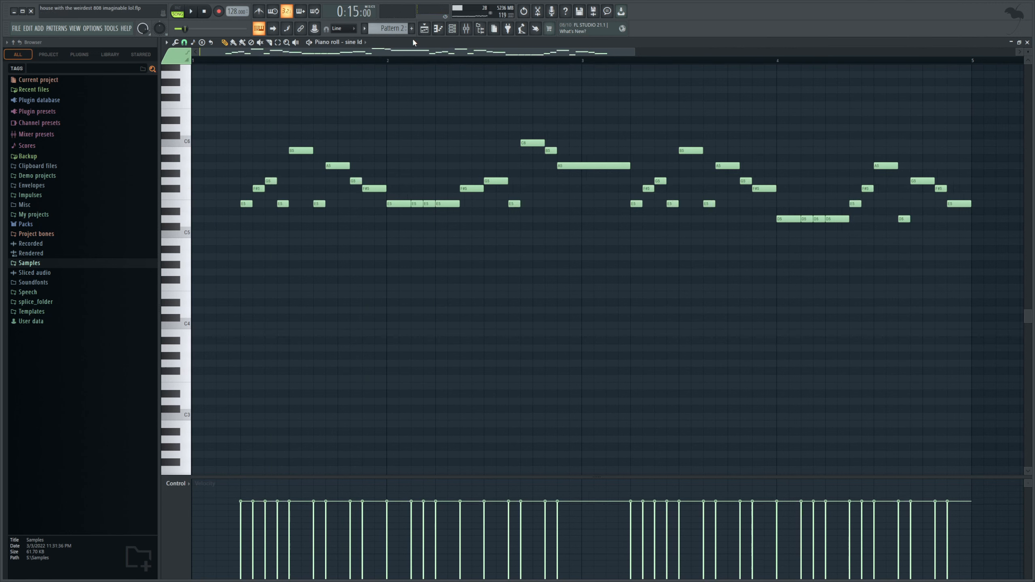
pyautogui.press('space')
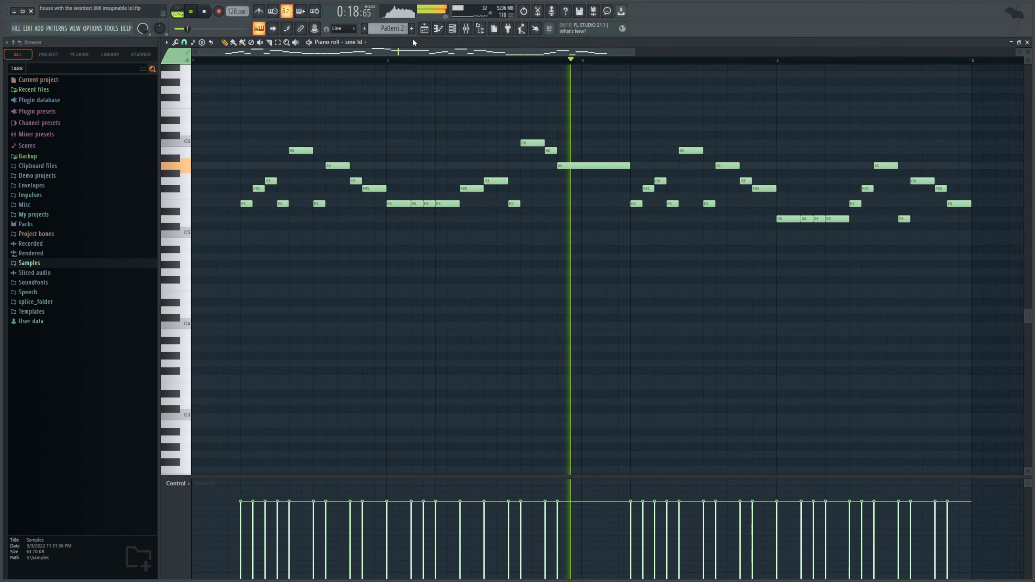
pyautogui.press('space')
pyautogui.hotkey('ctrl', 'z')
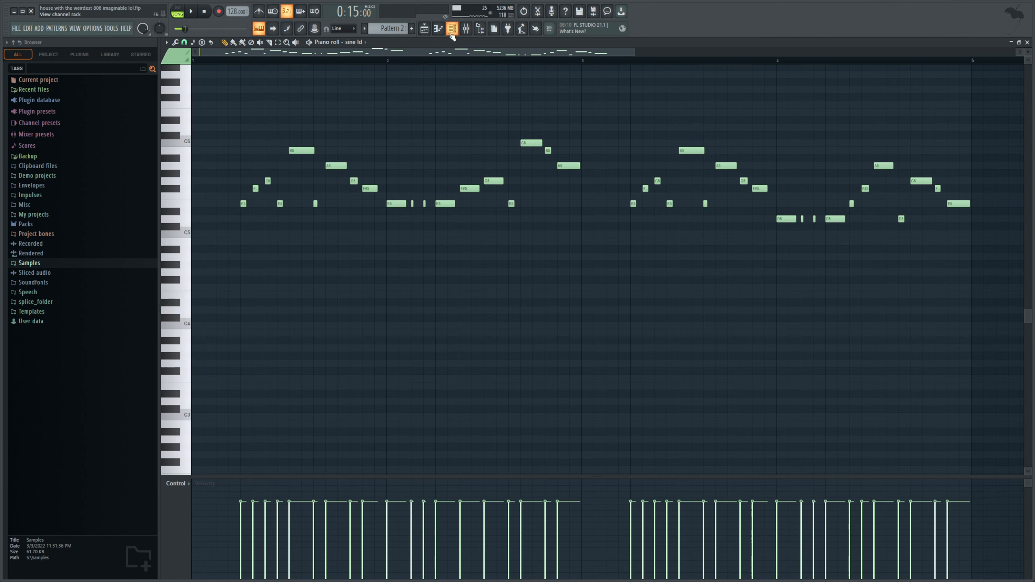
# Show the channel rack and adjust the project's main swing amount.
pyautogui.click(452, 29)
pyautogui.moveTo(780, 273); pyautogui.dragTo(628, 277)
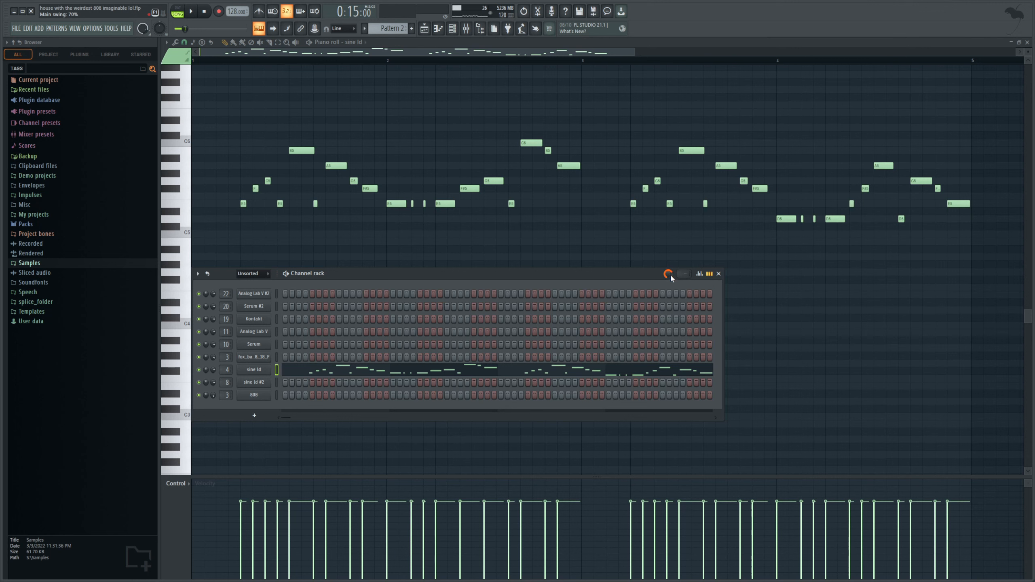
pyautogui.moveTo(668, 274); pyautogui.dragTo(668, 264)
# Solo Tracks 4 and 18 in the playlist, reopen Pattern 2 in the piano roll, and listen to it with swing.
pyautogui.click(424, 29)
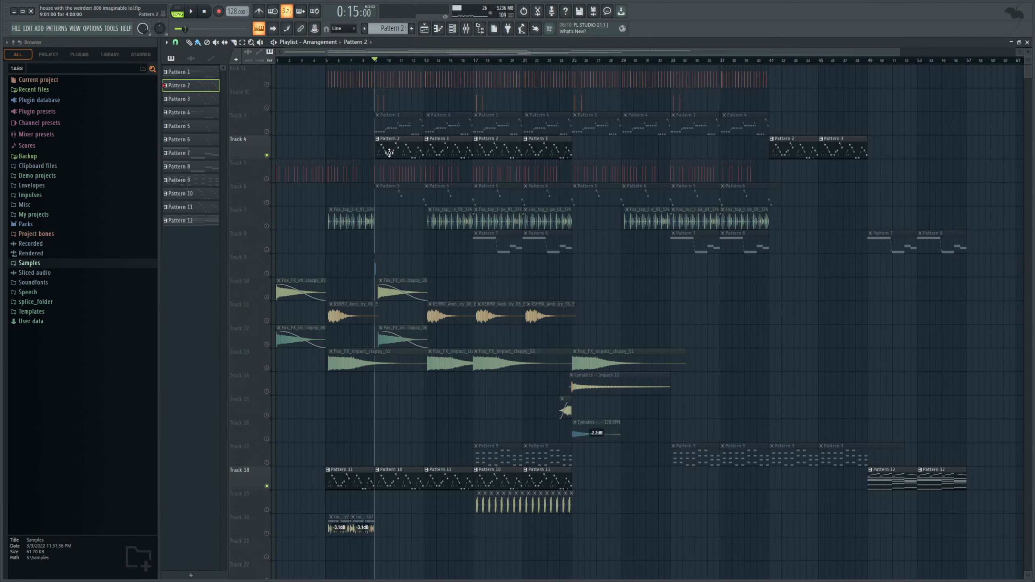
pyautogui.doubleClick(388, 152)
pyautogui.moveTo(412, 52); pyautogui.dragTo(191, 38)
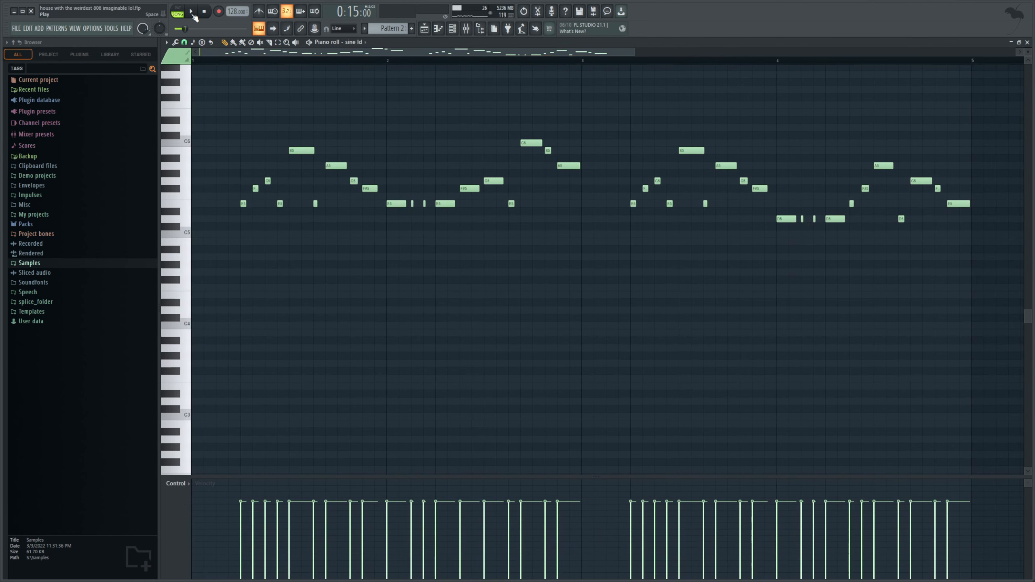
pyautogui.press('space')
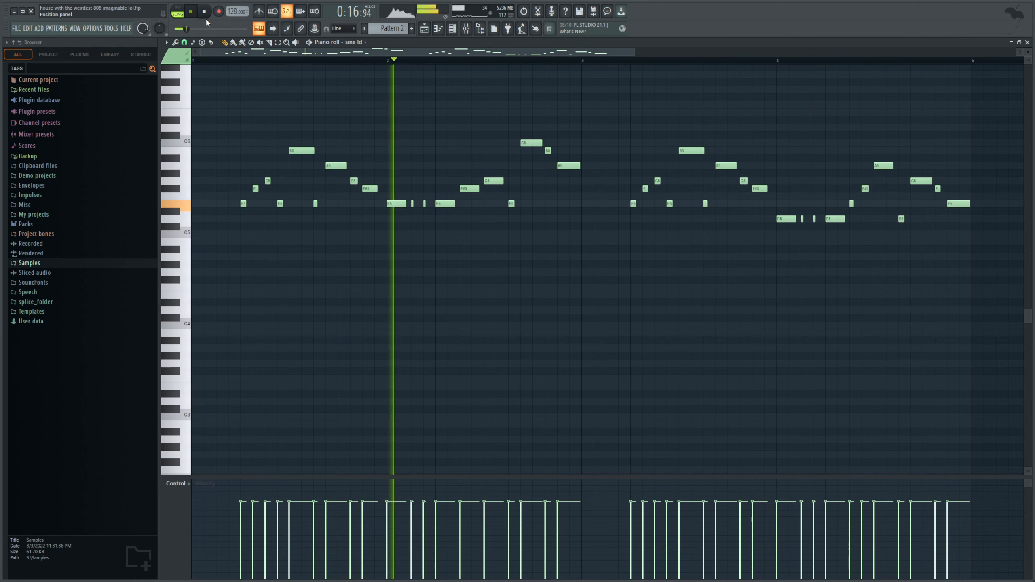
pyautogui.click(207, 13)
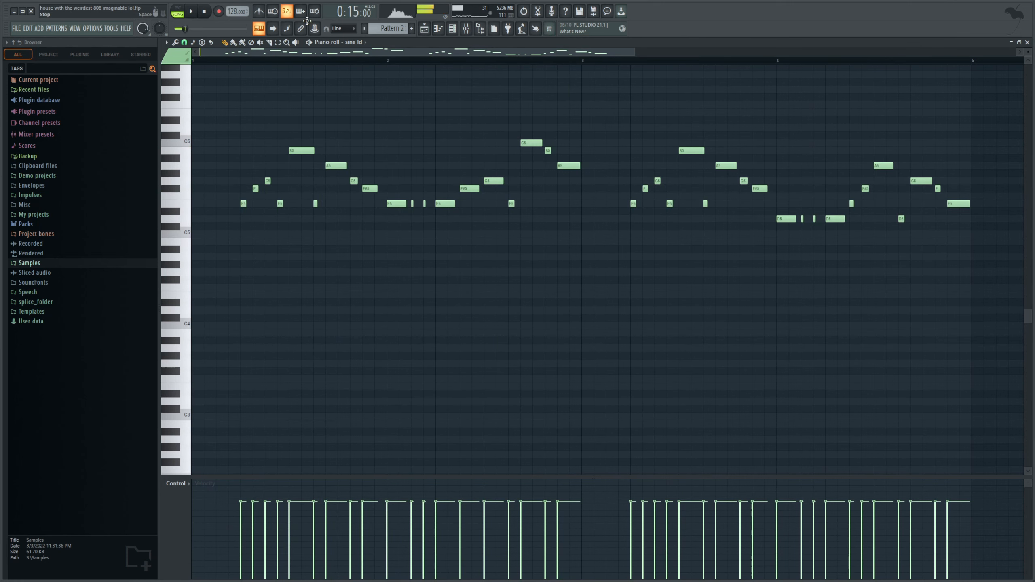
# Set the main swing in the channel rack to 0% and listen to Pattern 2 without swing.
pyautogui.click(452, 29)
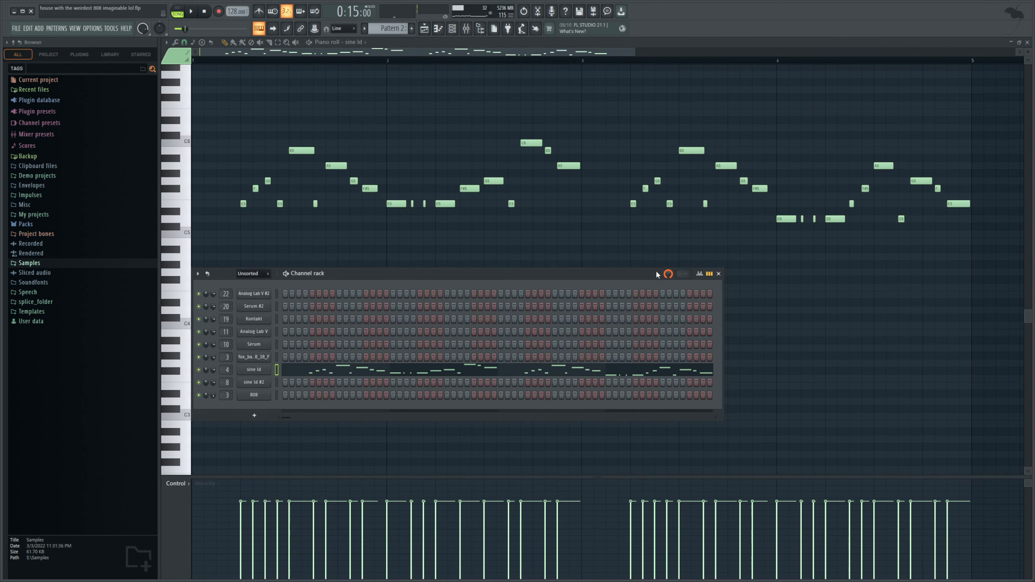
pyautogui.moveTo(665, 275); pyautogui.dragTo(686, 291)
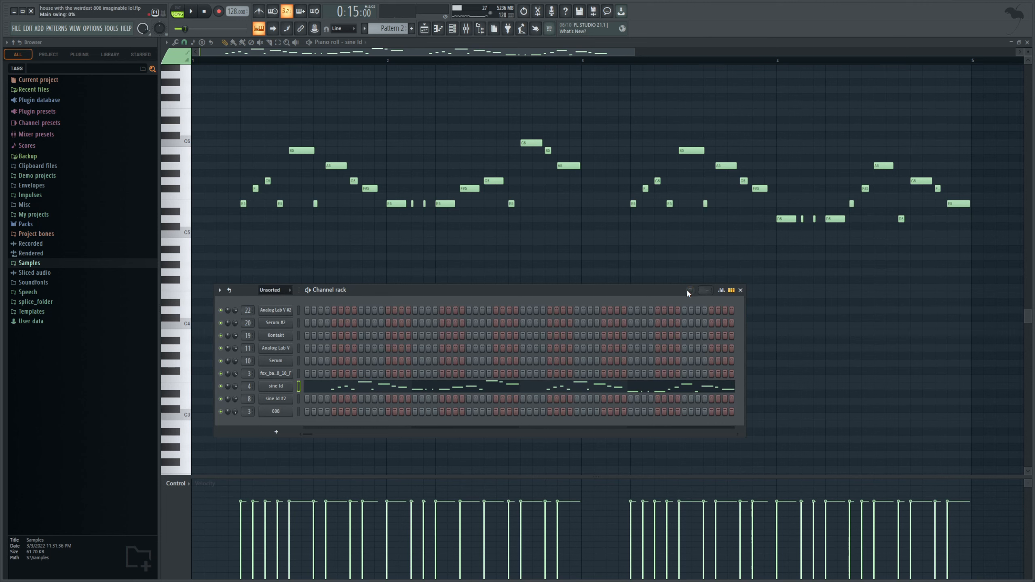
pyautogui.click(194, 13)
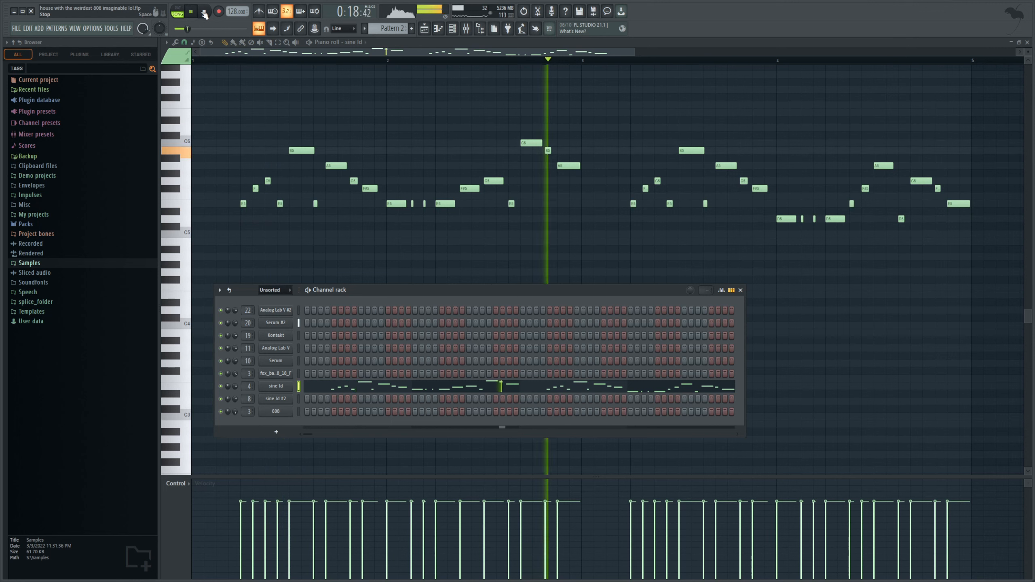
pyautogui.click(204, 12)
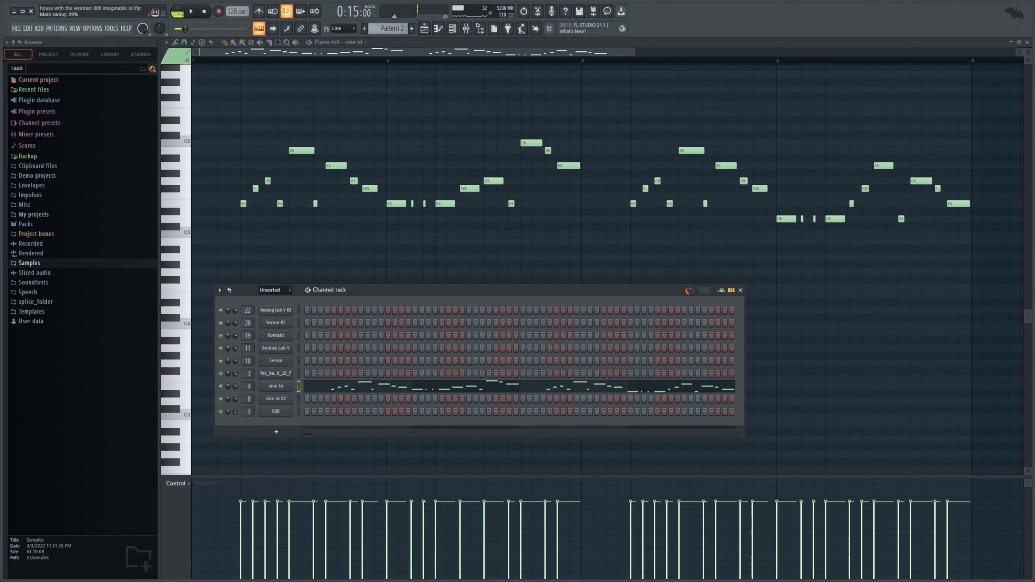
# Compare Pattern 2 playback with the main swing turned up and at 0%, leaving the swing turned up.
pyautogui.click(192, 11)
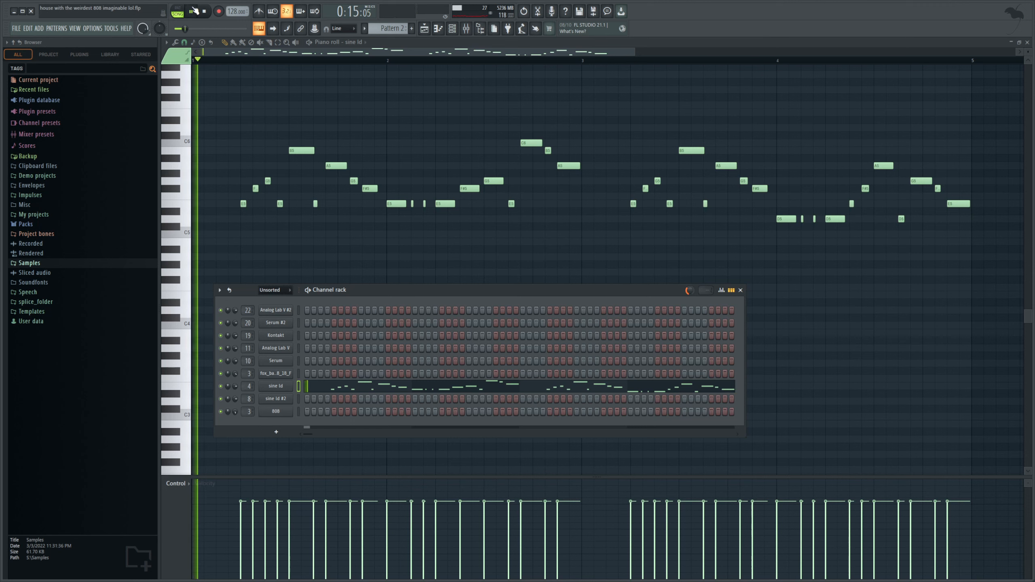
pyautogui.click(205, 12)
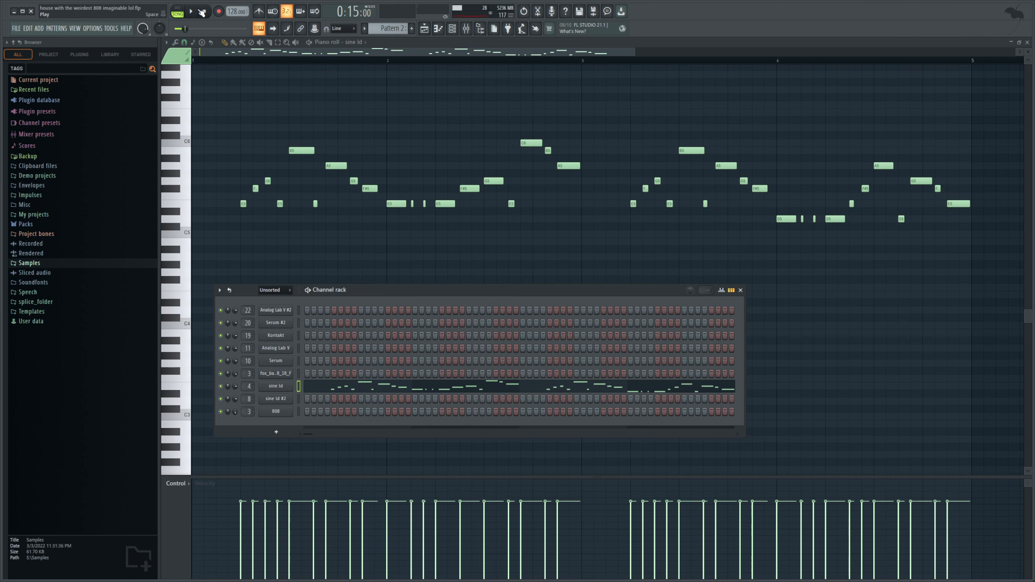
pyautogui.click(202, 12)
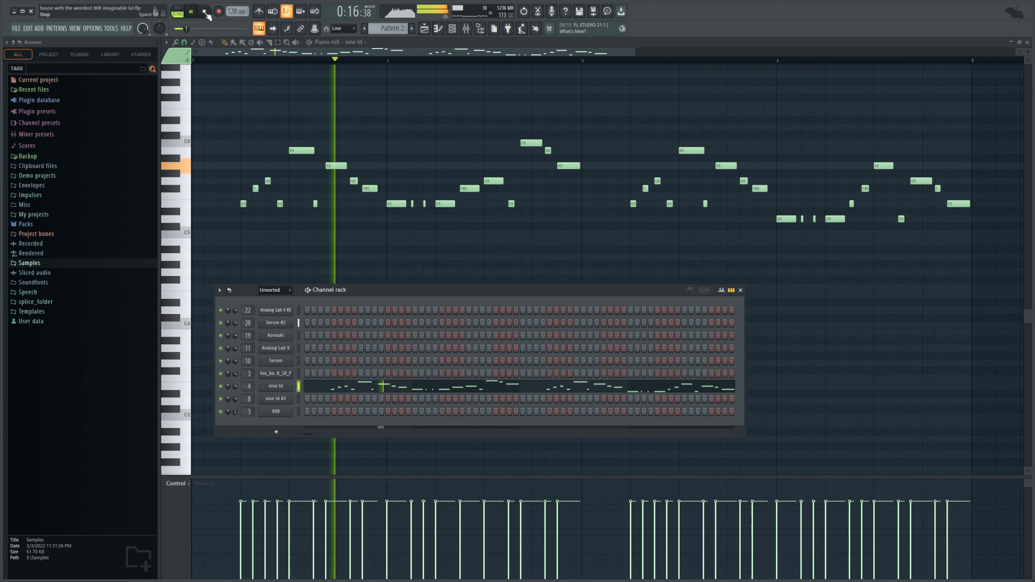
pyautogui.click(205, 12)
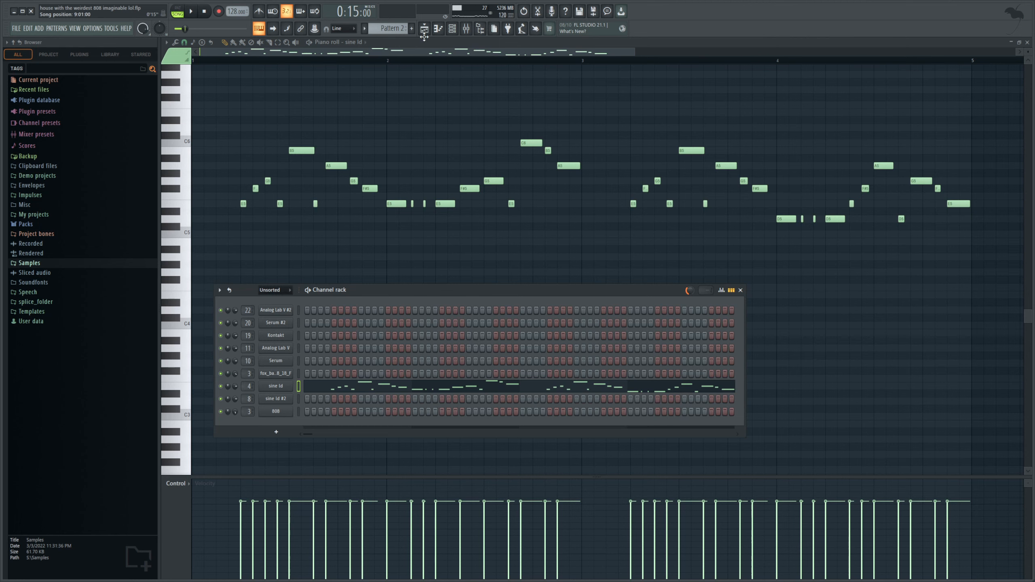
# Open the mixer and examine the effect chains on Insert 4 and Insert 5.
pyautogui.click(466, 29)
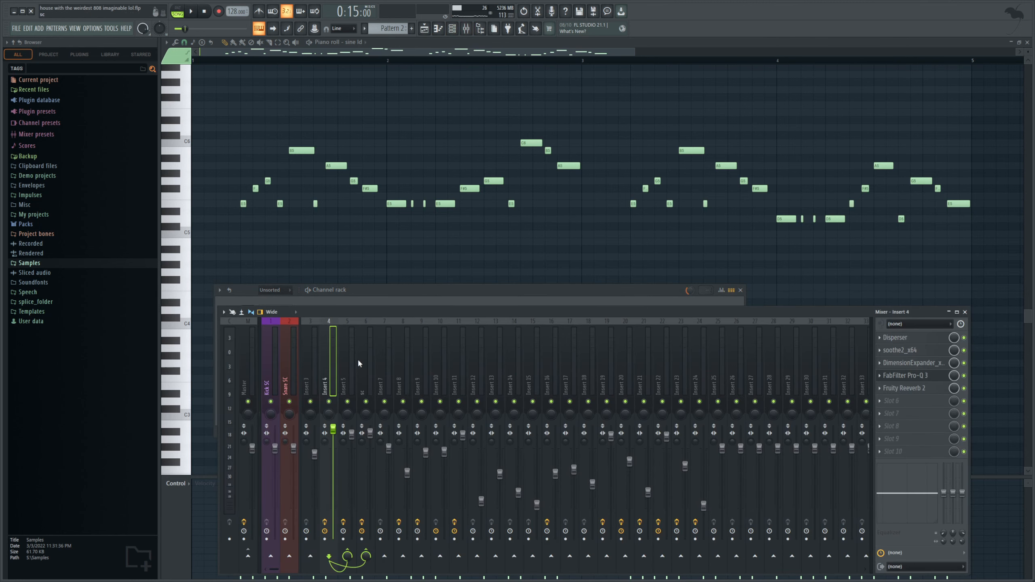
pyautogui.moveTo(377, 310); pyautogui.dragTo(407, 263)
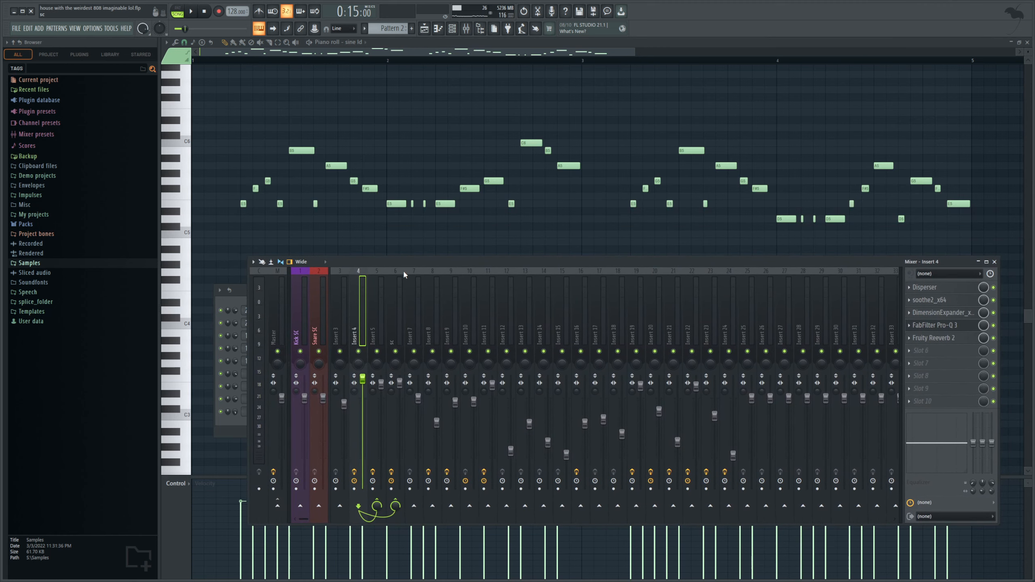
pyautogui.click(379, 326)
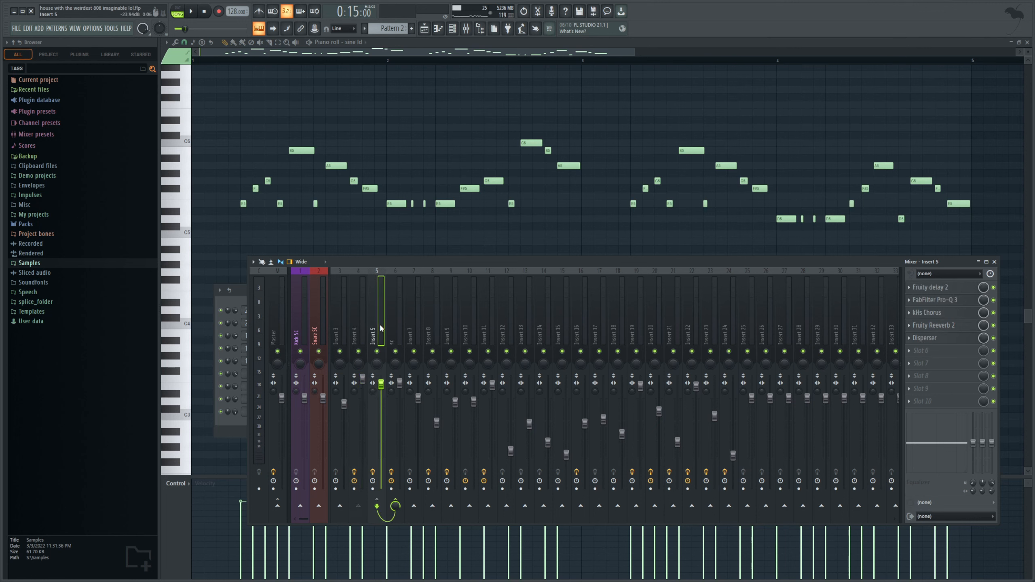
# Compare playback of the melody with Insert 5 muted and with it unmuted in the mixer.
pyautogui.moveTo(861, 266); pyautogui.dragTo(827, 266)
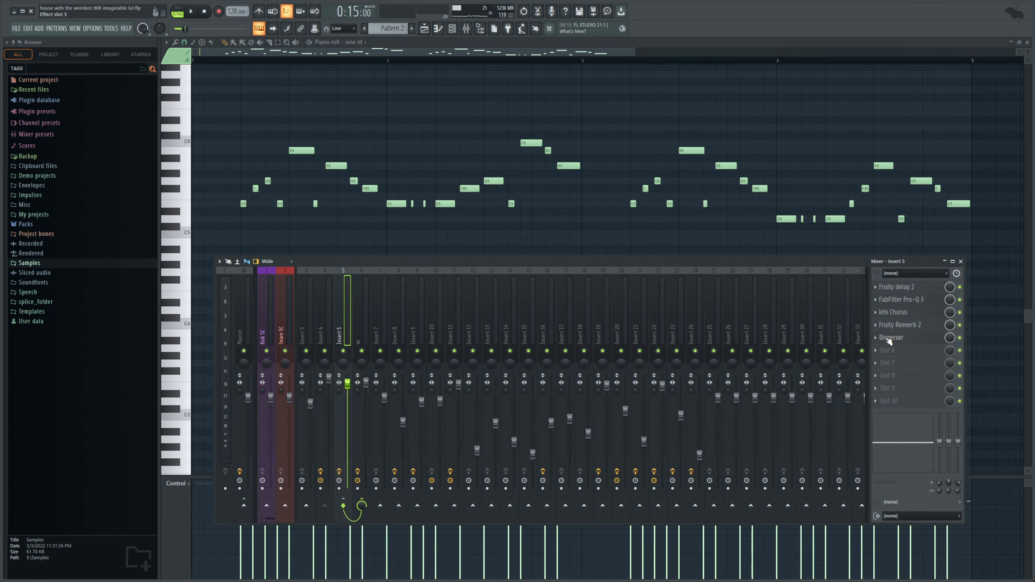
pyautogui.click(344, 352)
pyautogui.click(193, 11)
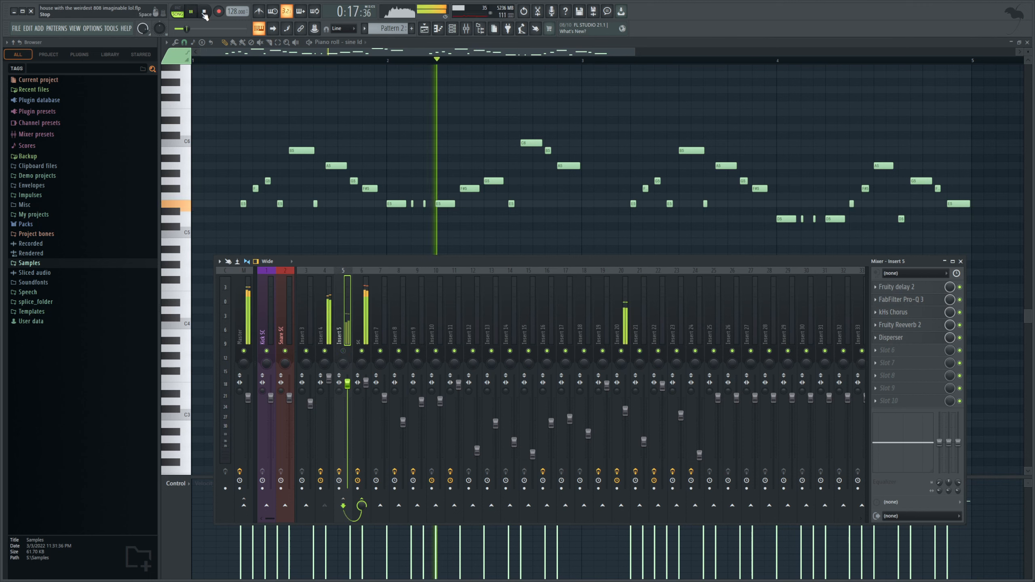
pyautogui.click(205, 15)
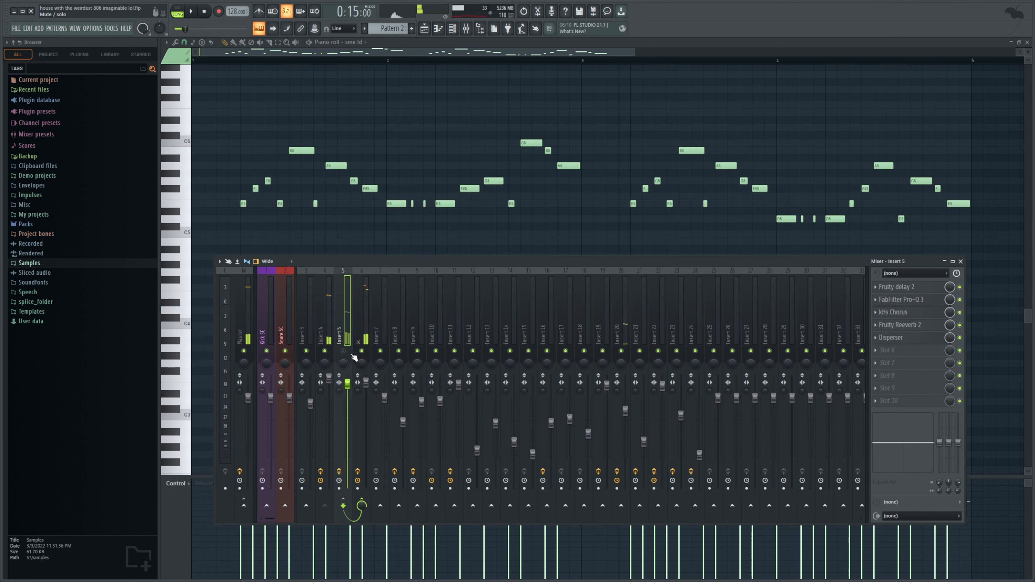
pyautogui.click(192, 13)
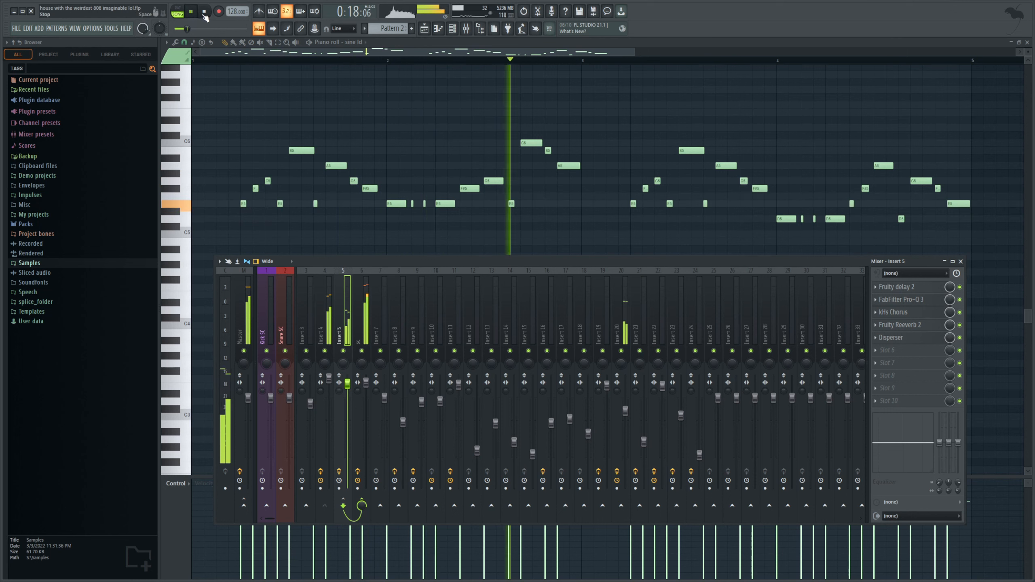
pyautogui.click(205, 15)
# Listen to the melody with Insert 4's send to the sc track removed and Insert 20 muted, and restore both.
pyautogui.click(321, 336)
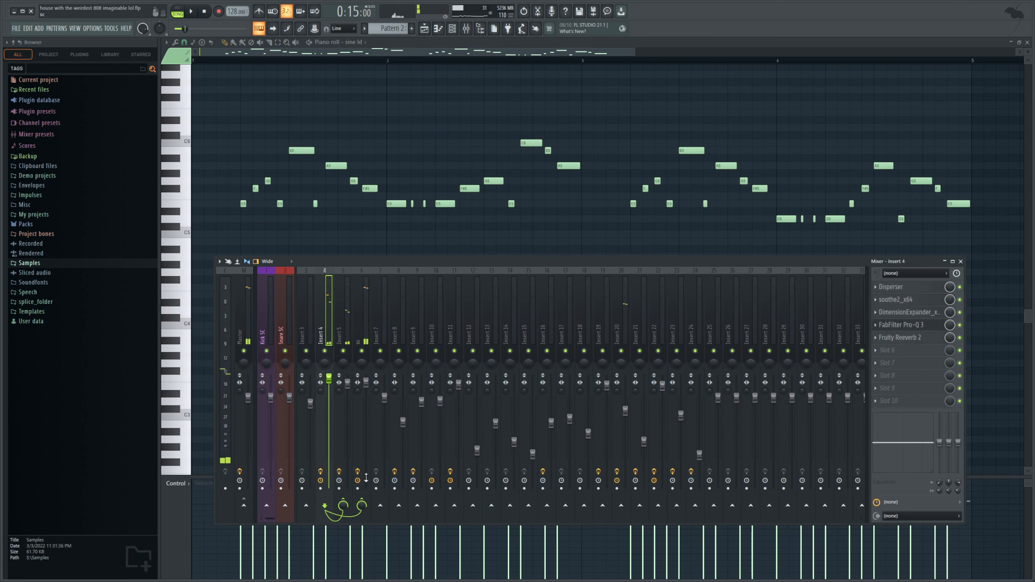
pyautogui.click(361, 504)
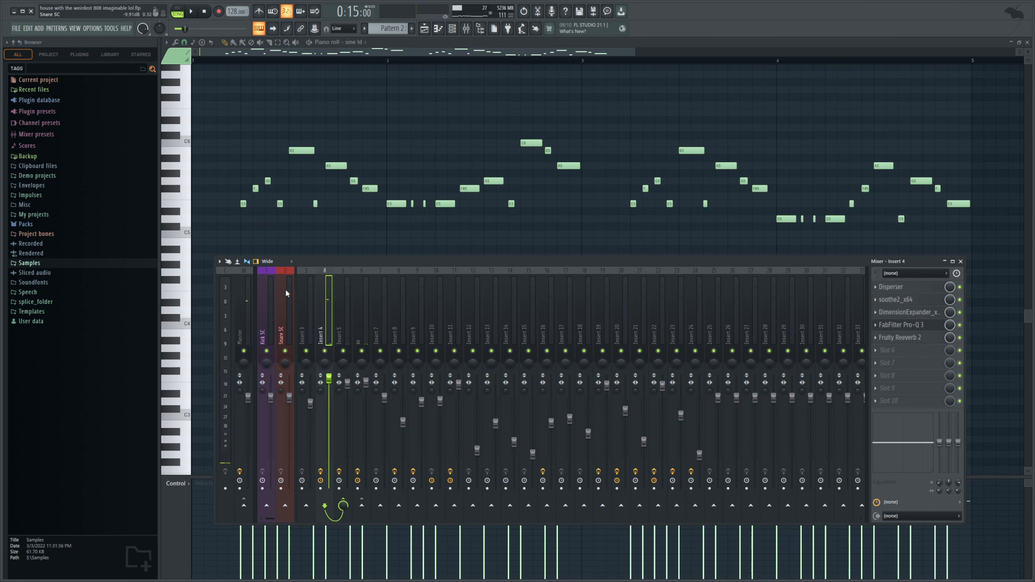
pyautogui.click(191, 11)
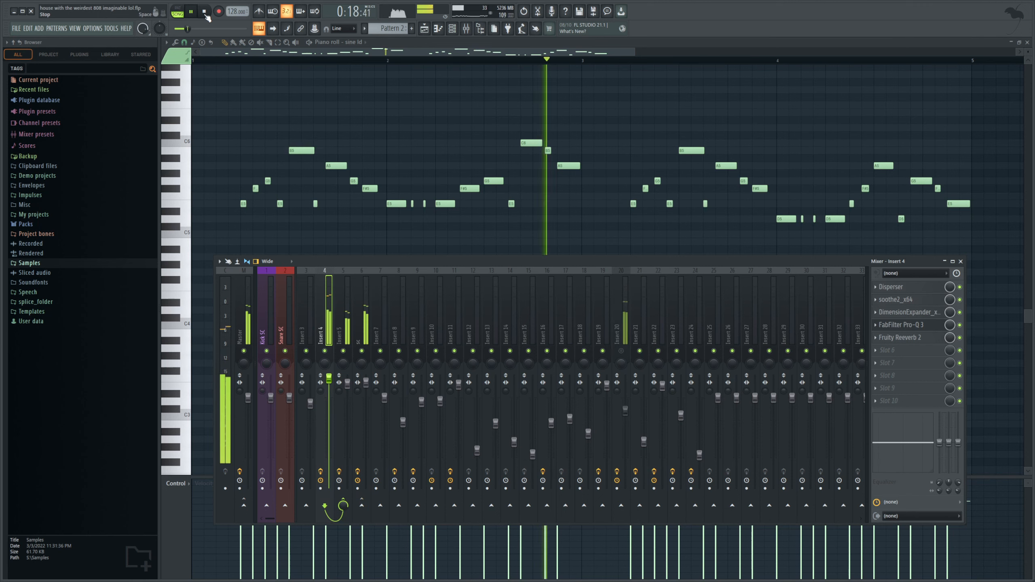
pyautogui.press('space')
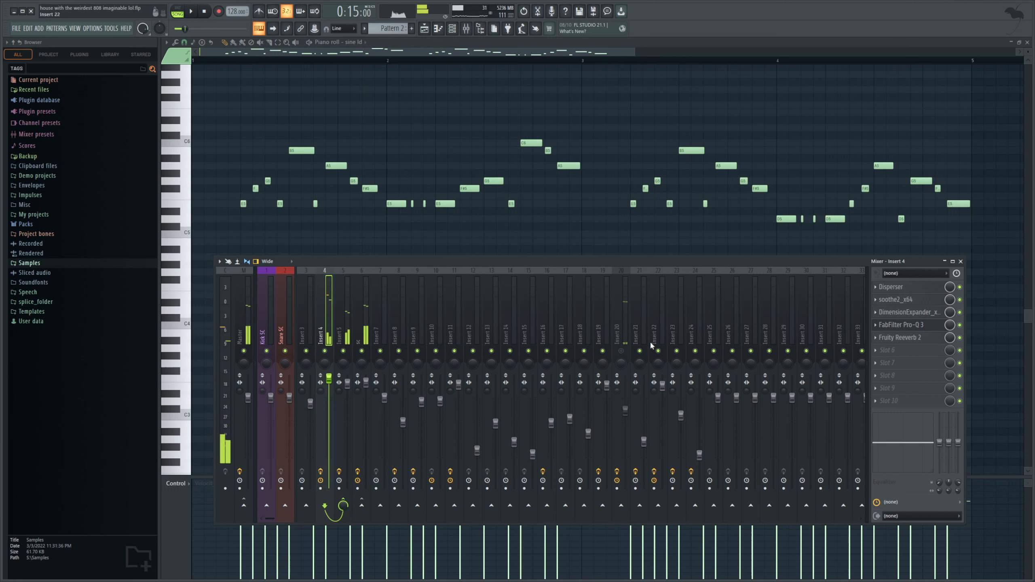
pyautogui.click(621, 351)
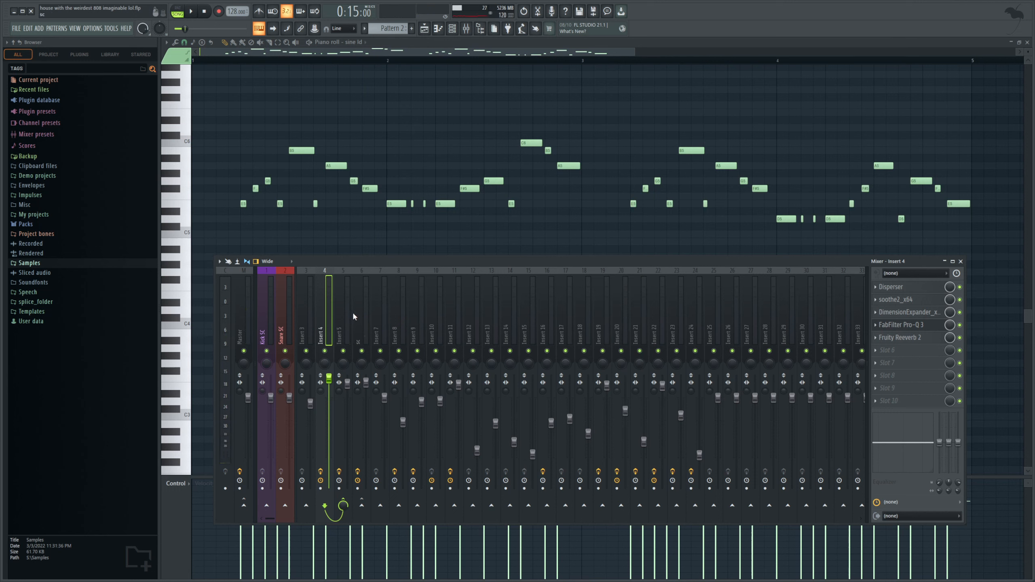
pyautogui.click(361, 505)
# Unsolo all playlist tracks and listen to the arrangement from bar 17 with Track 19 muted.
pyautogui.click(425, 35)
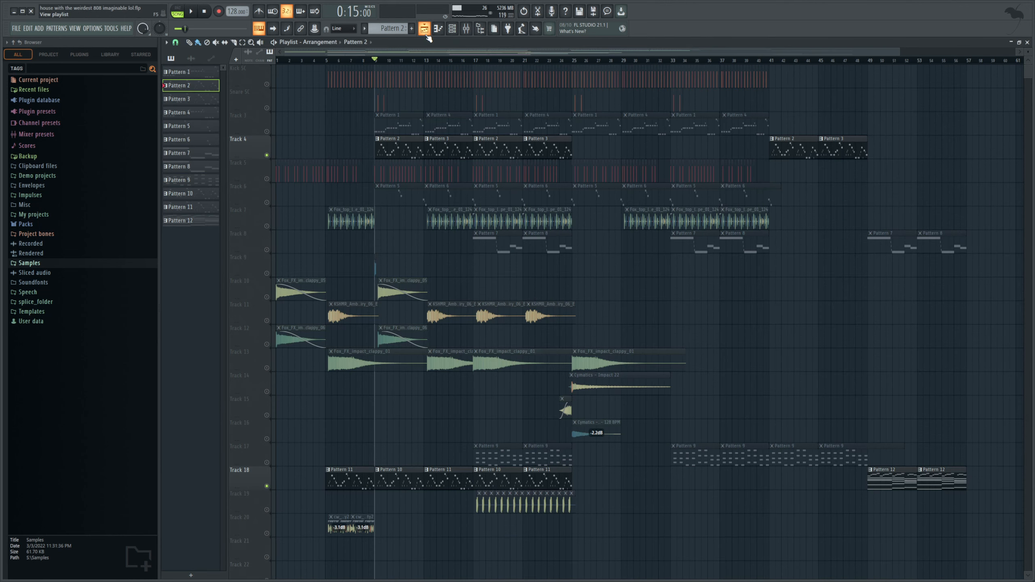
pyautogui.rightClick(267, 178)
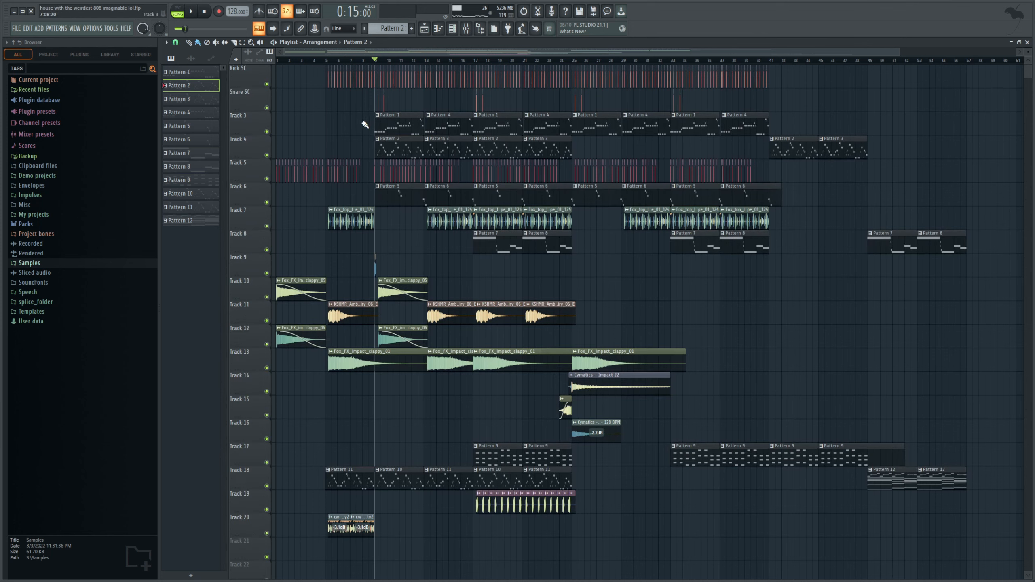
pyautogui.click(480, 62)
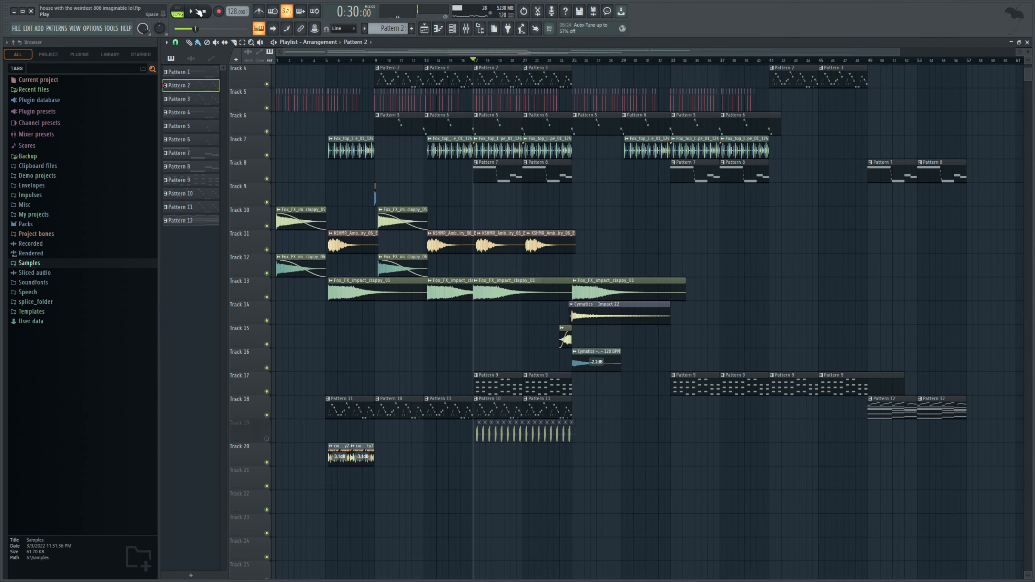
pyautogui.click(199, 11)
pyautogui.scroll(3, 399, 147)
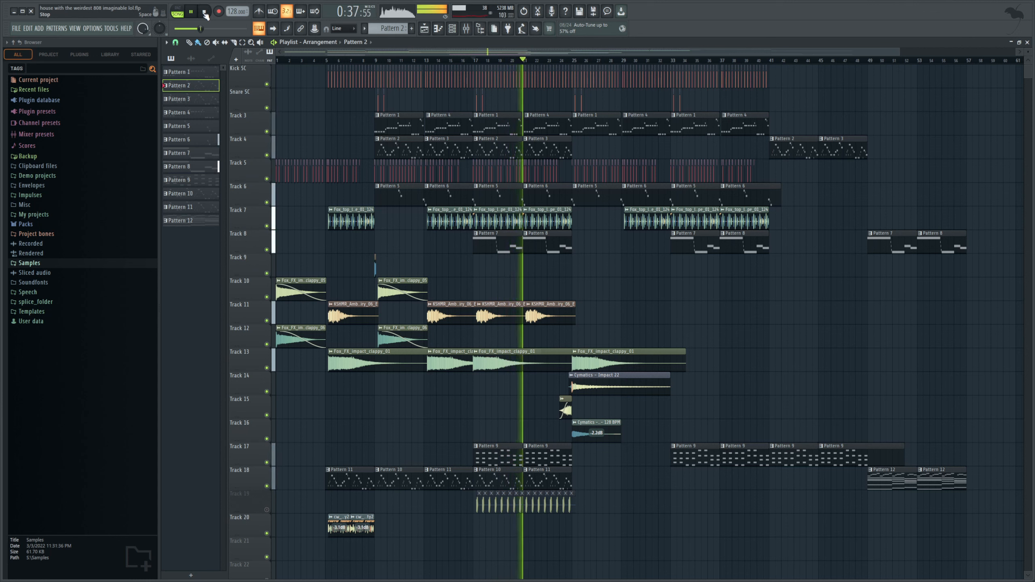
pyautogui.click(206, 14)
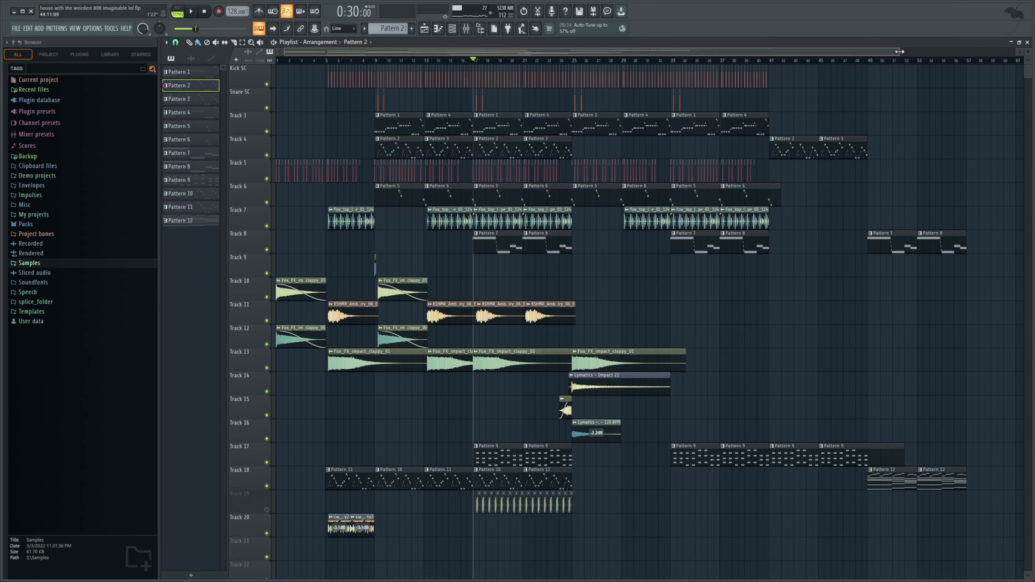
# Isolate Tracks 3, 4 and 18 in the playlist, leaving Kick SC and all other tracks muted.
pyautogui.moveTo(900, 52); pyautogui.dragTo(613, 74)
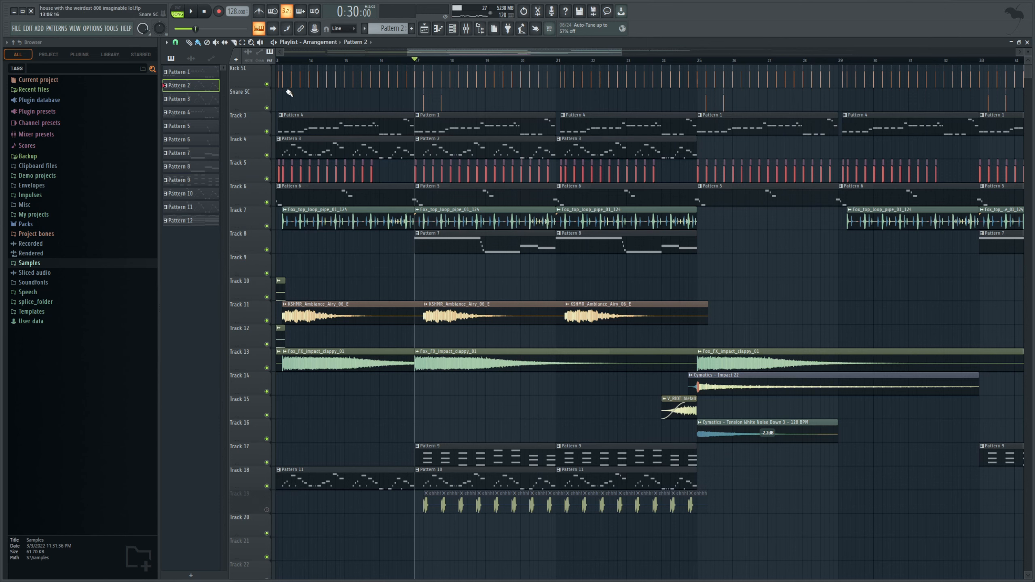
pyautogui.rightClick(267, 84)
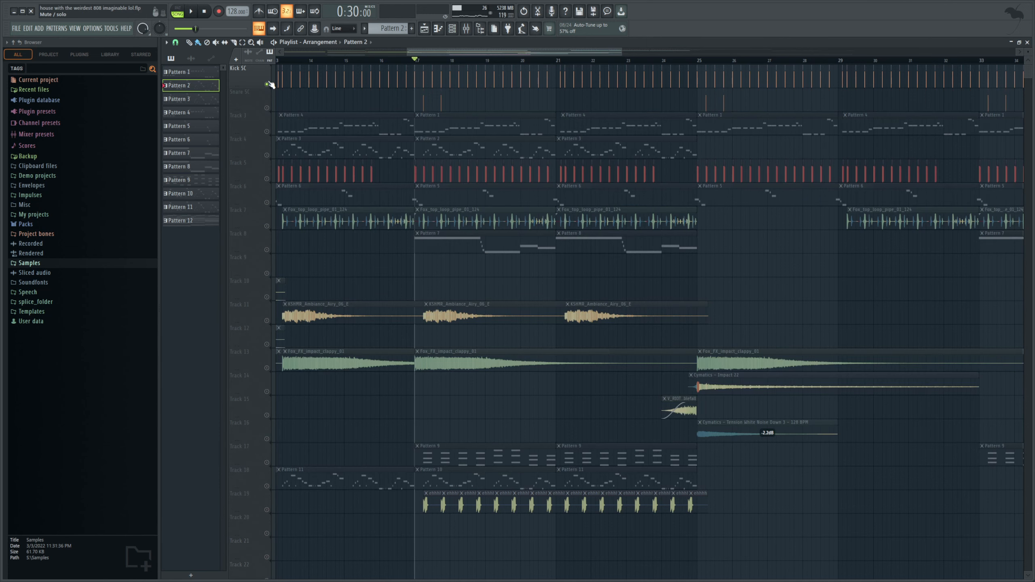
pyautogui.click(266, 155)
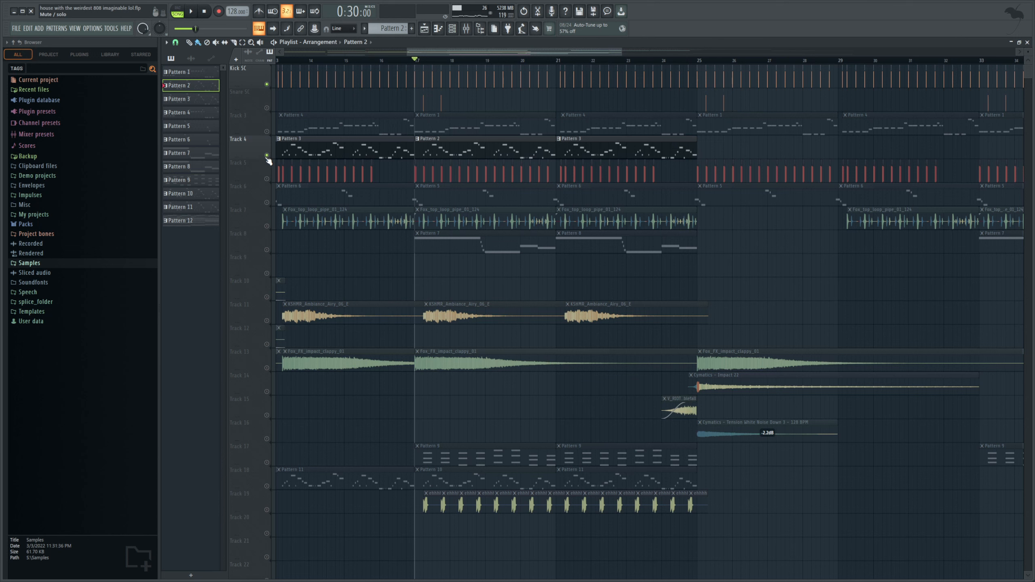
pyautogui.click(266, 486)
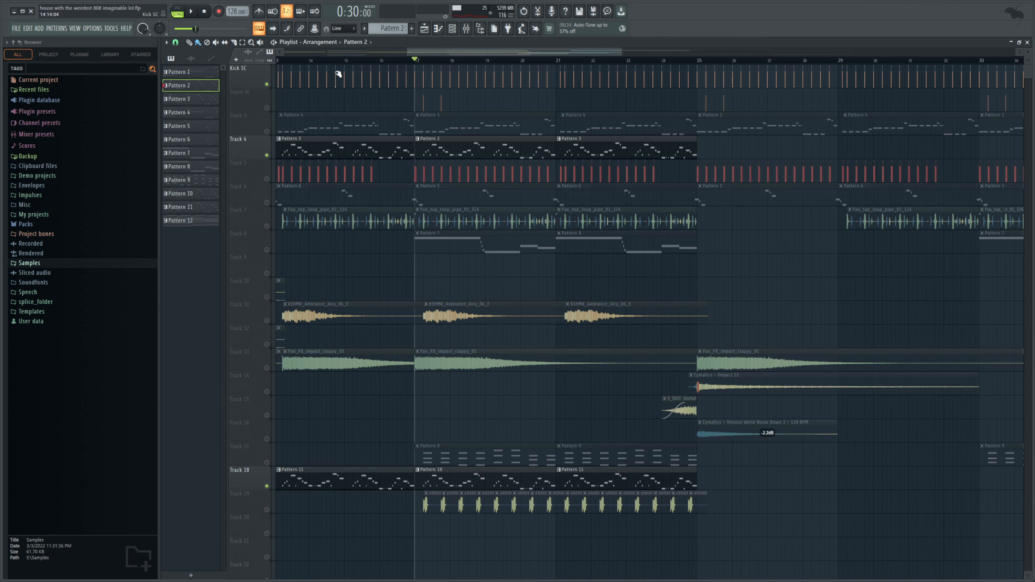
pyautogui.click(266, 84)
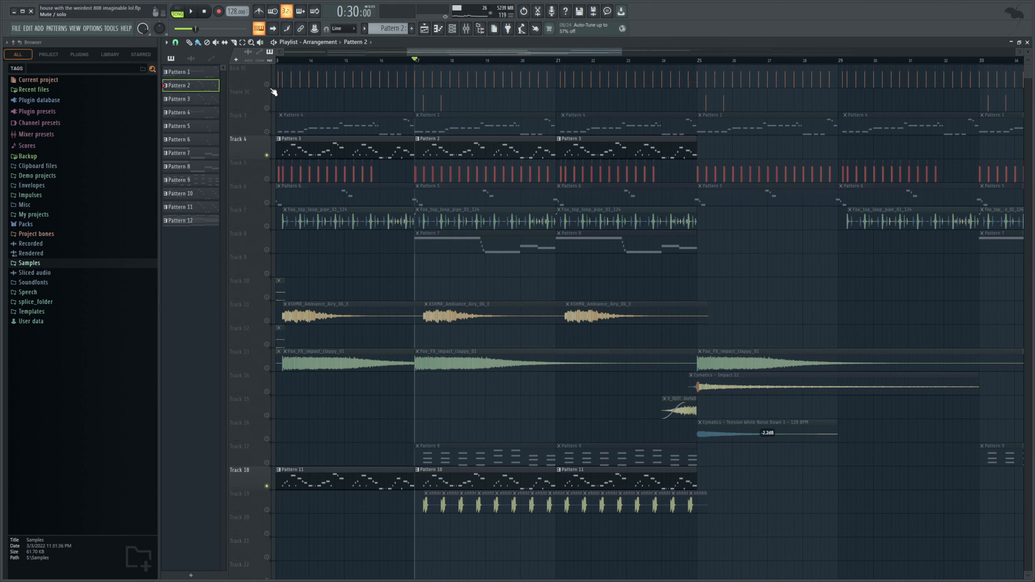
pyautogui.click(266, 131)
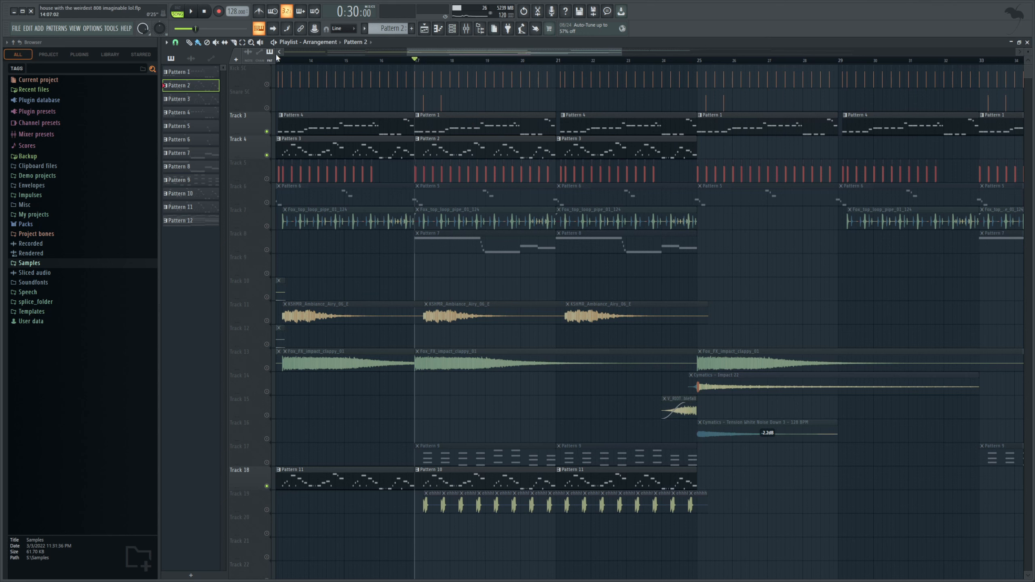
# Compare playback of Tracks 3, 4 and 18 from bar 17 without and with the Kick SC track enabled.
pyautogui.click(191, 11)
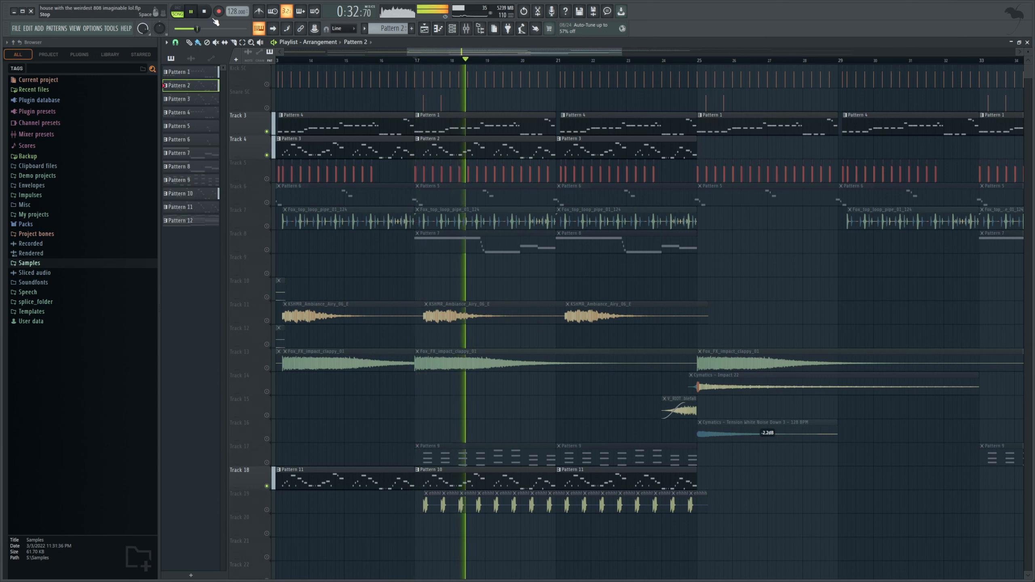
pyautogui.press('space')
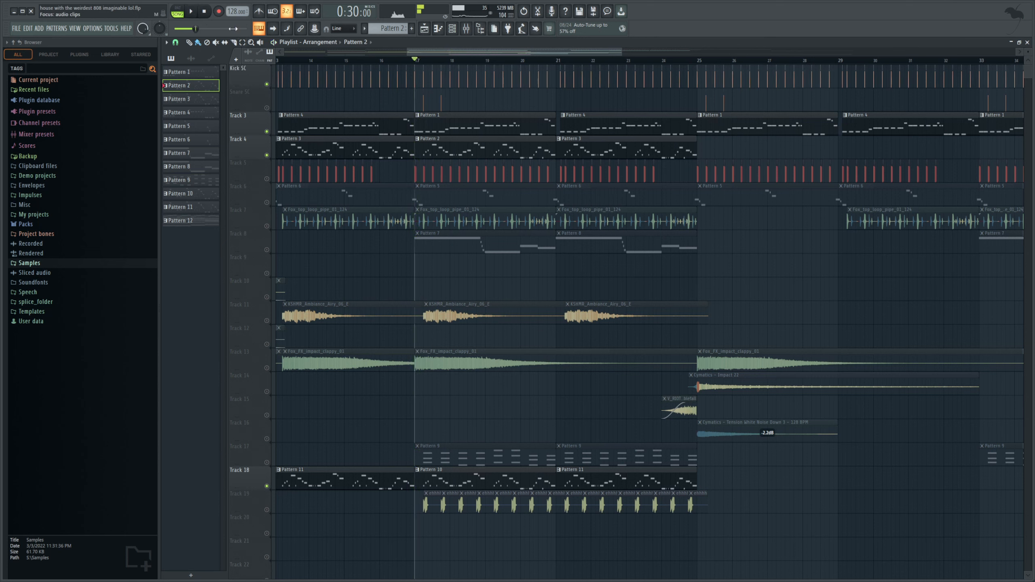
pyautogui.click(197, 11)
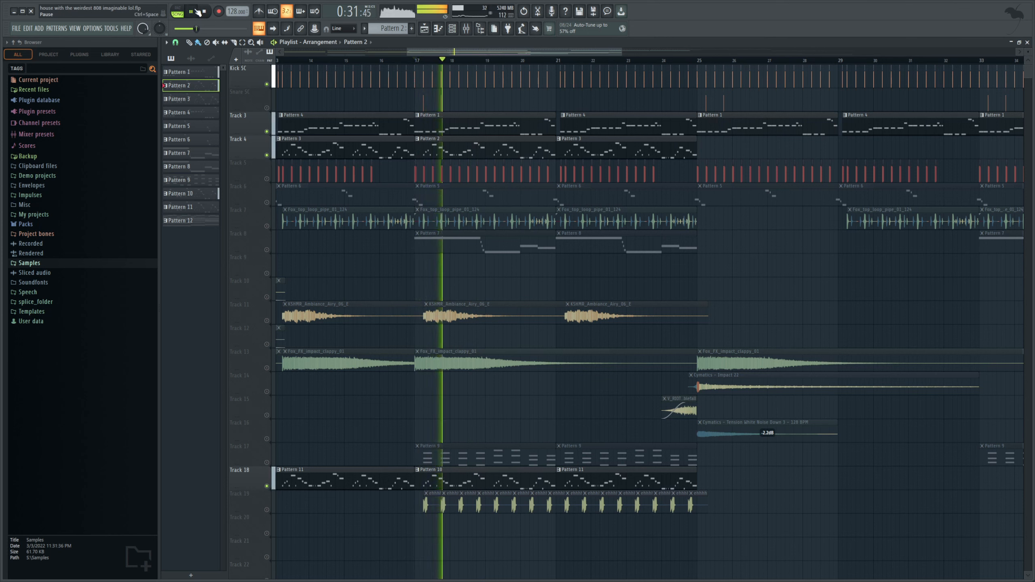
pyautogui.click(205, 11)
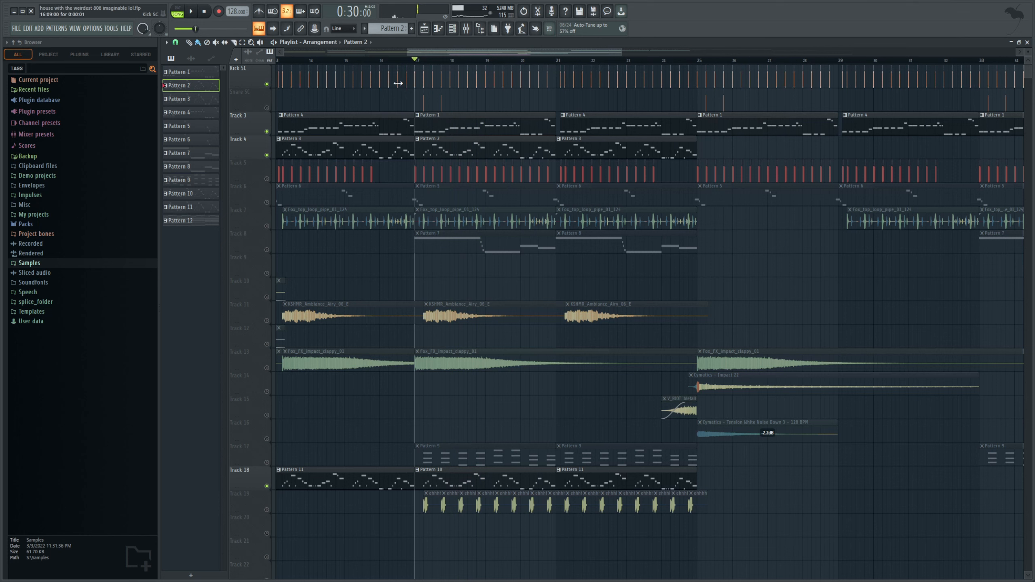